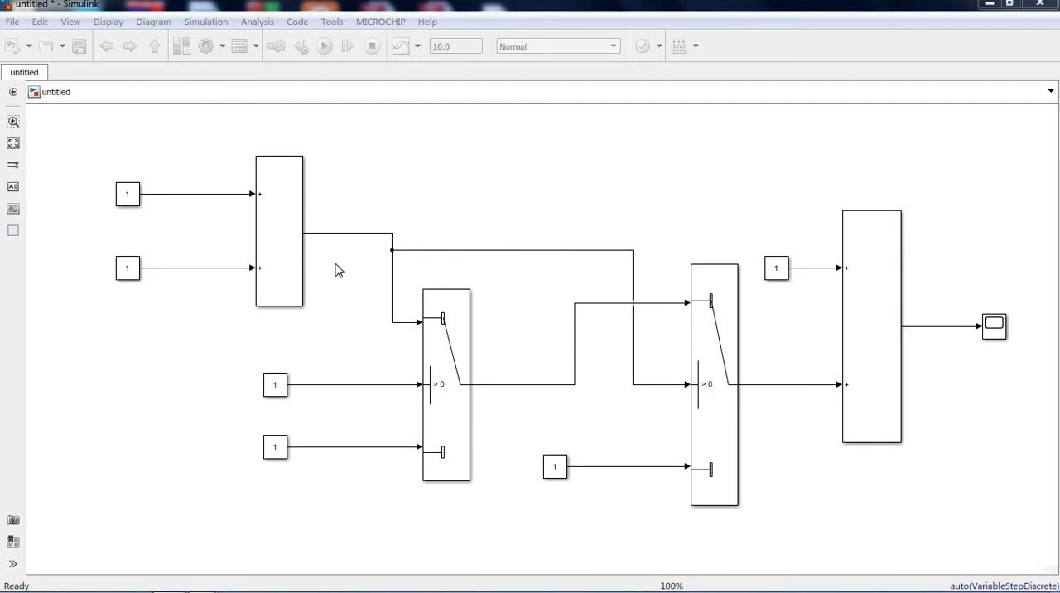
- Trace the signal lines from the first sum block and first Switch into the second Switch, including its lower constant input
click(436, 325)
click(509, 302)
click(339, 234)
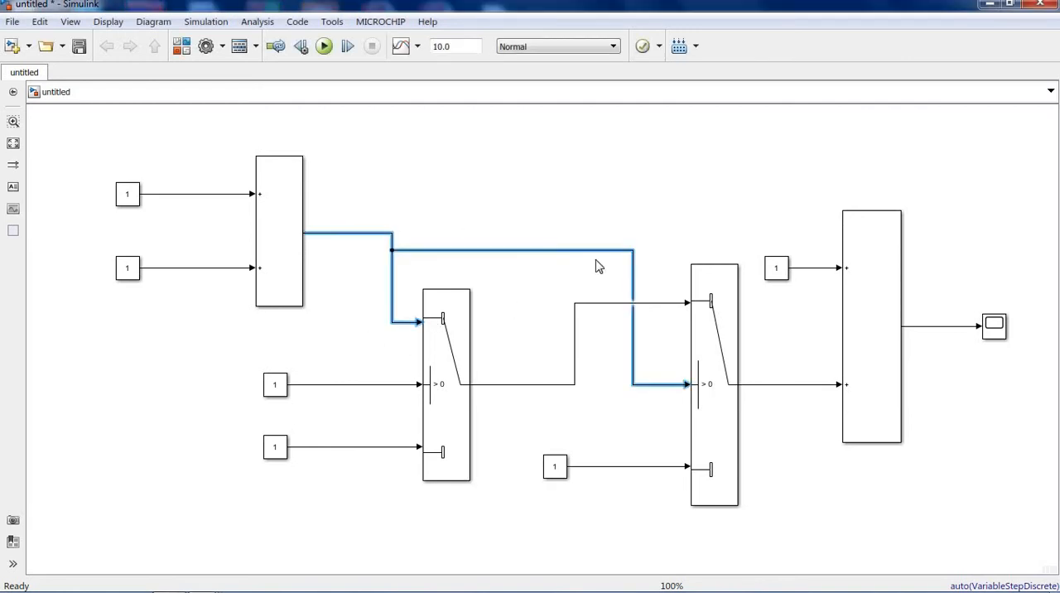
click(579, 386)
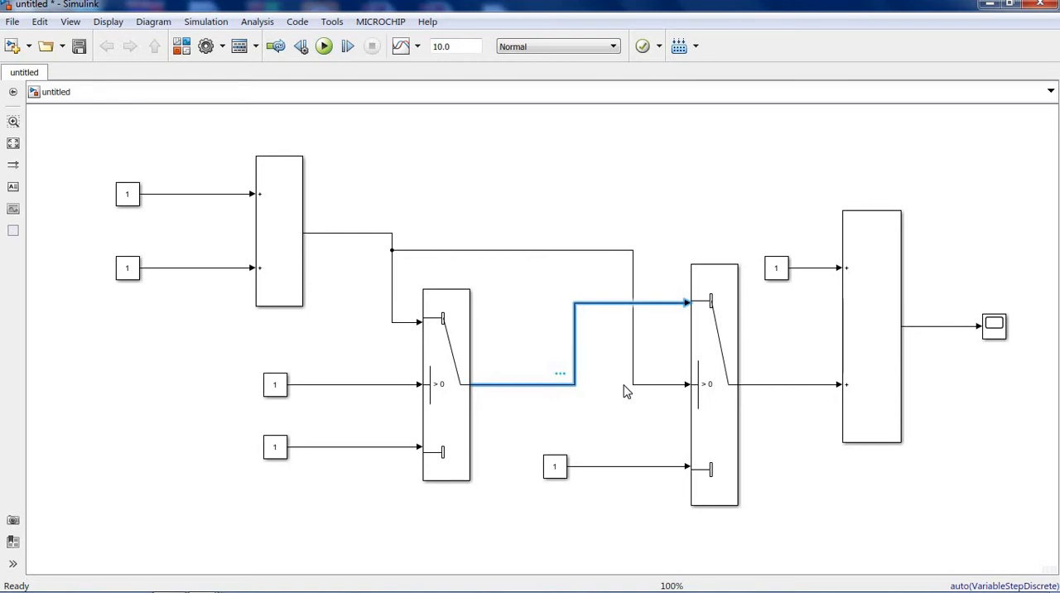
click(625, 468)
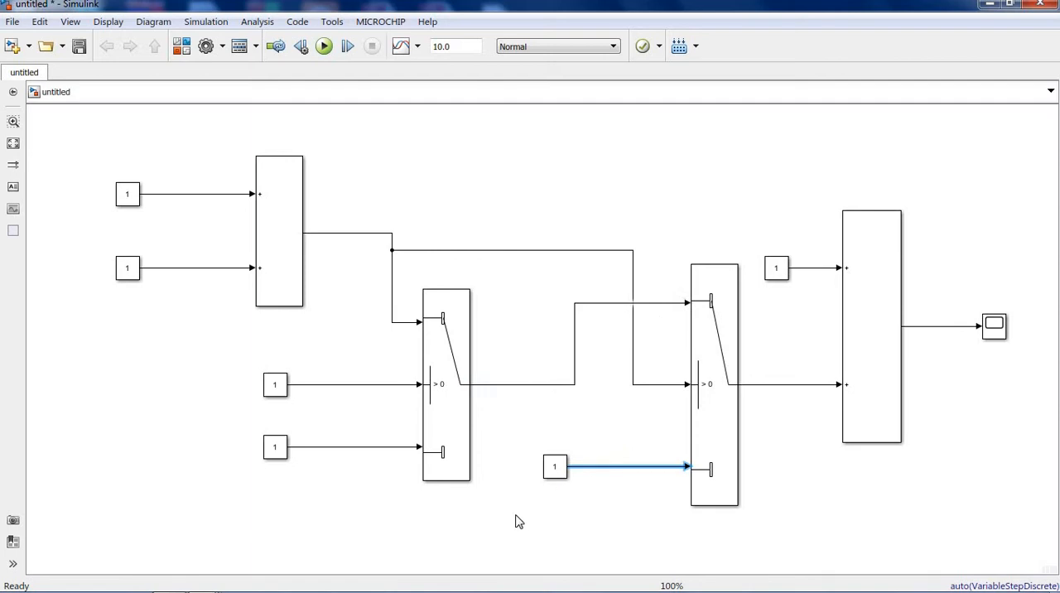
click(472, 524)
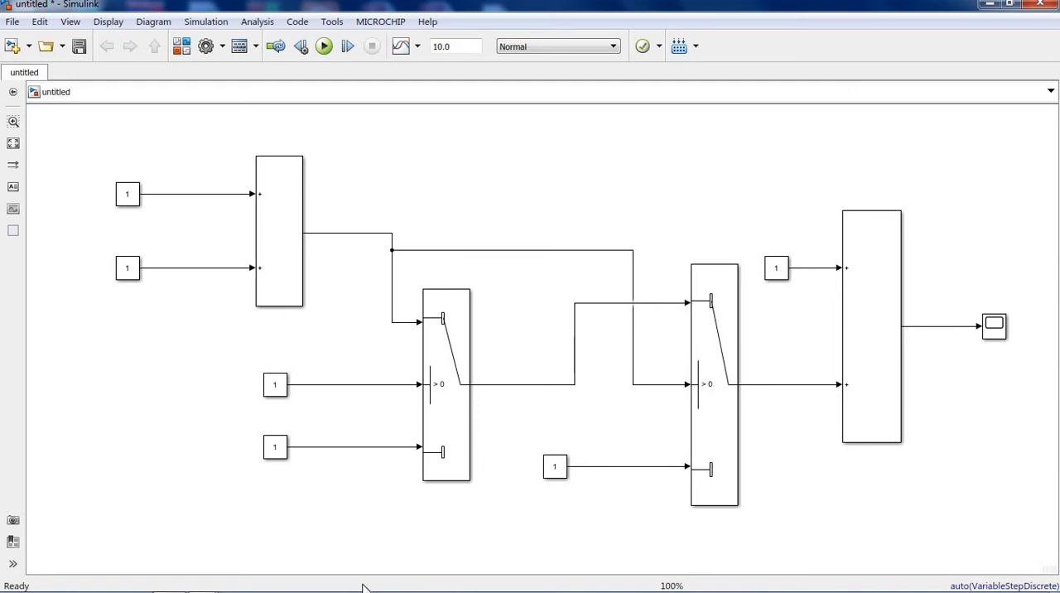
- Switch to the untitled1 model and examine the Goto block tagged in and the matching From block feeding the lower Switch
mouse_move(213, 566)
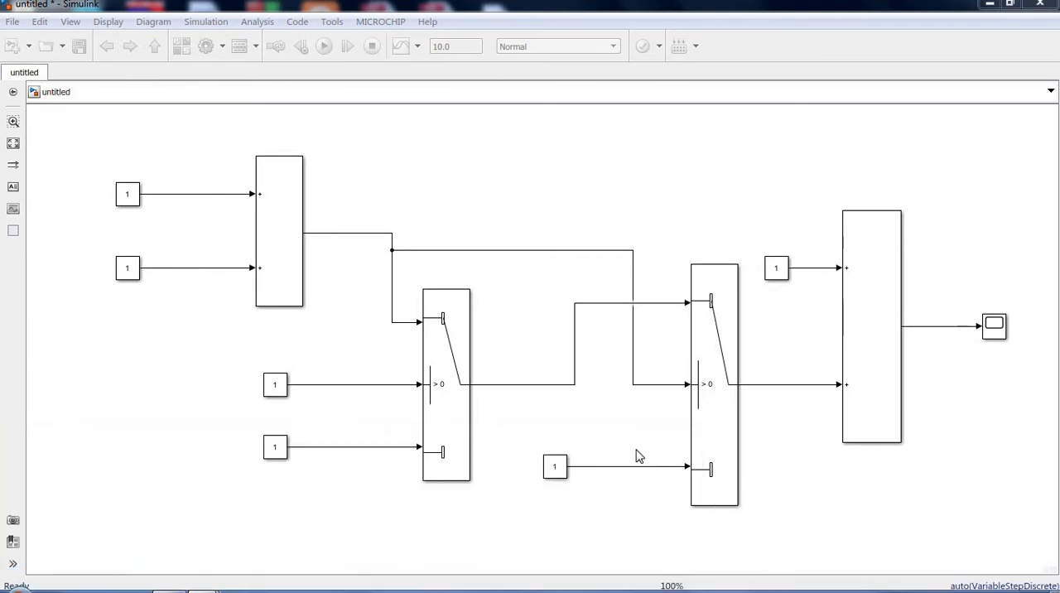
click(639, 456)
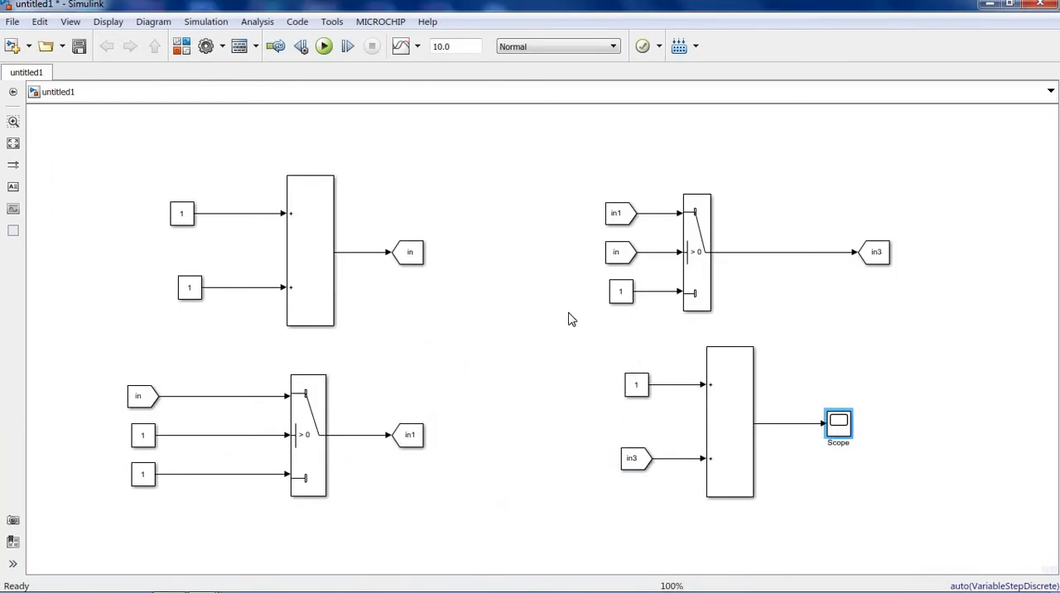
click(409, 260)
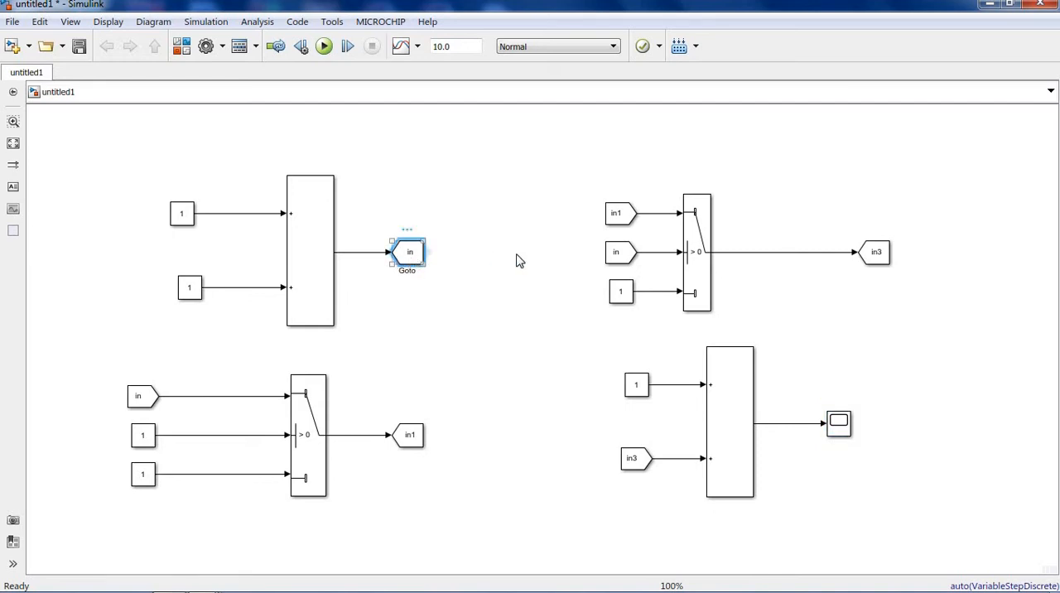
click(154, 398)
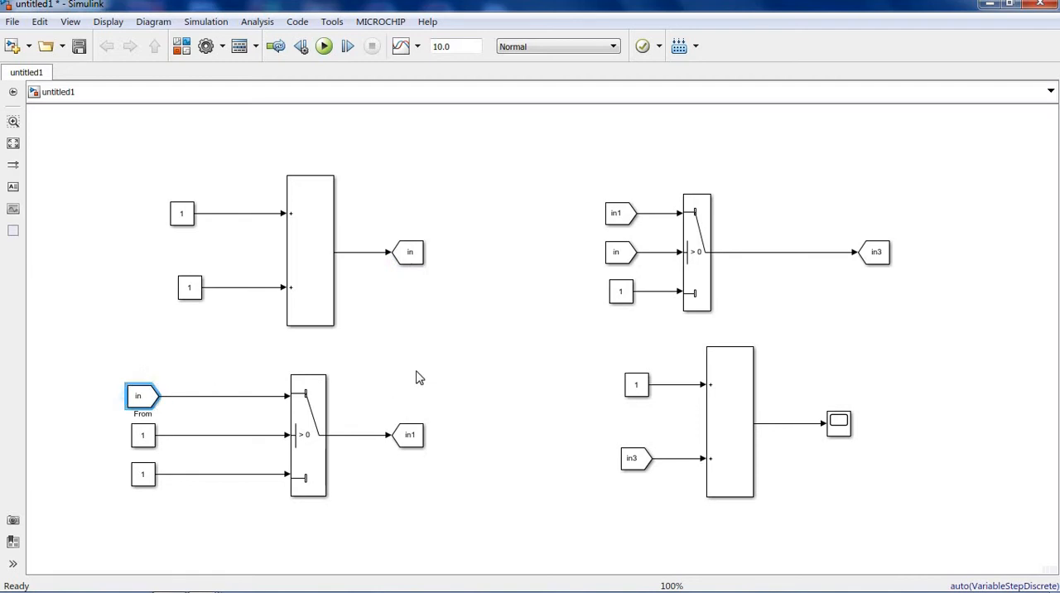
- Return to the untitled model and trace the first sum block's output line to the Switch and Switch1 blocks
mouse_move(147, 581)
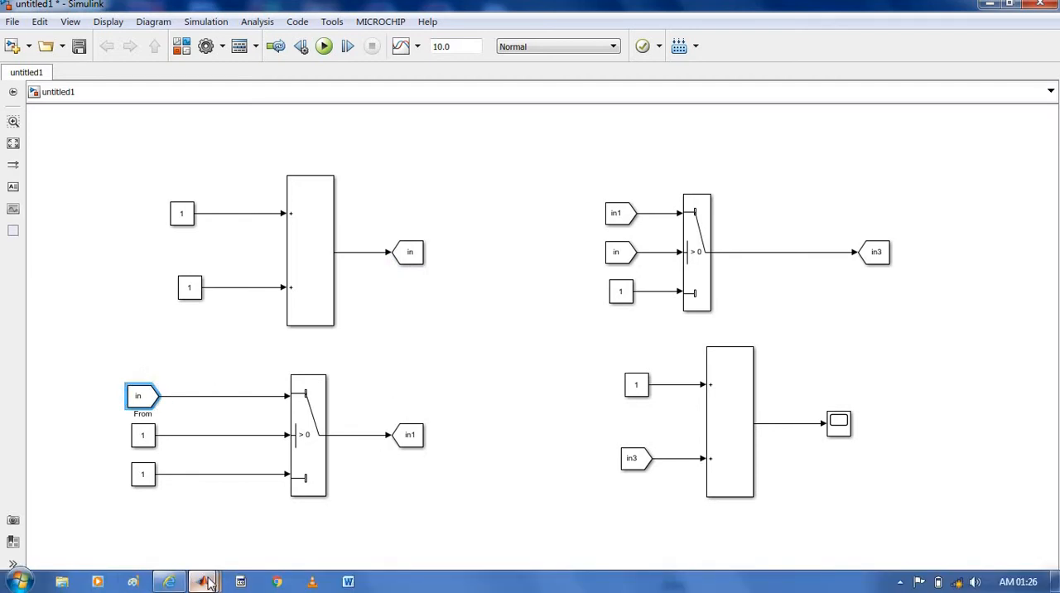
click(199, 581)
click(418, 511)
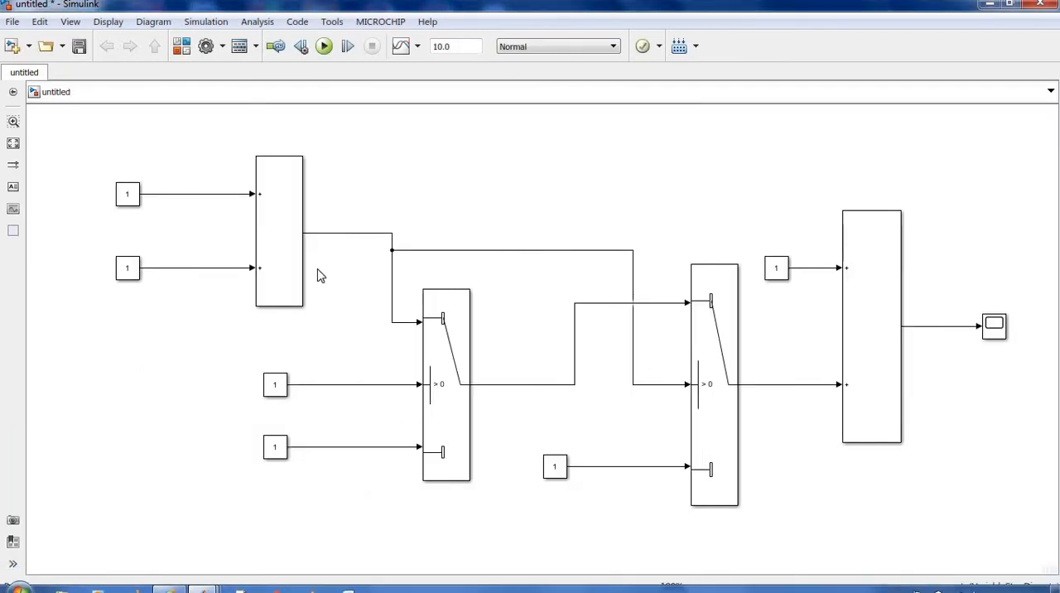
click(313, 234)
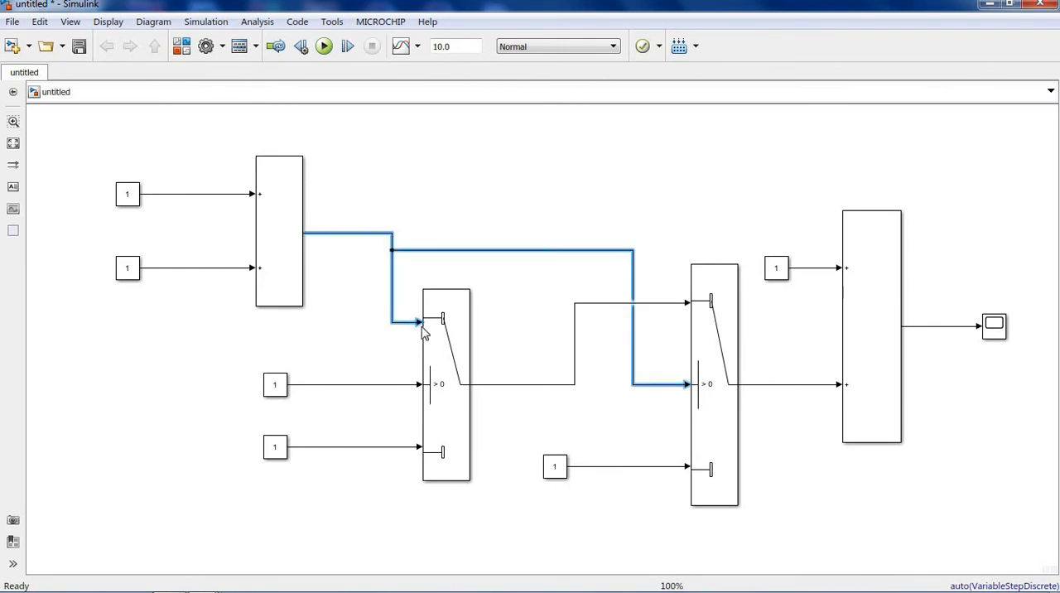
click(455, 418)
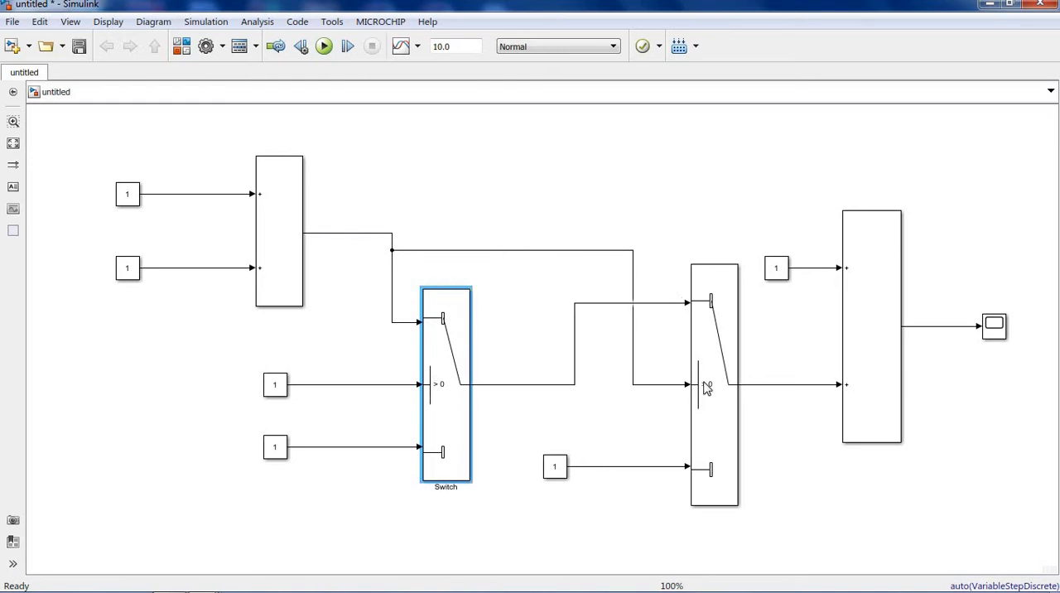
click(729, 454)
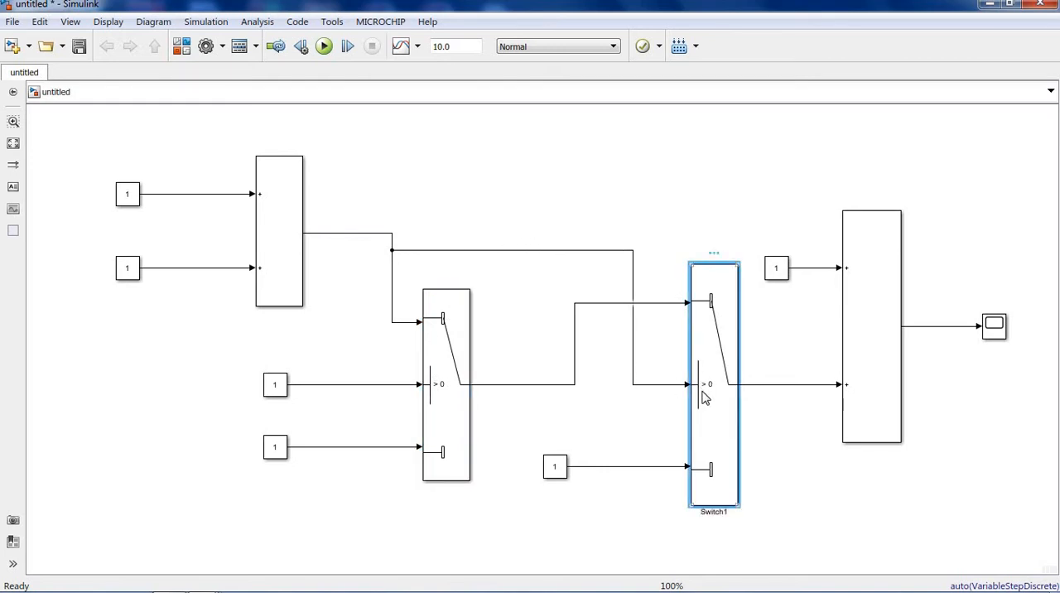
- Switch to the untitled1 model and compare the in Goto block with its From block and the Switch1 inputs
mouse_move(202, 581)
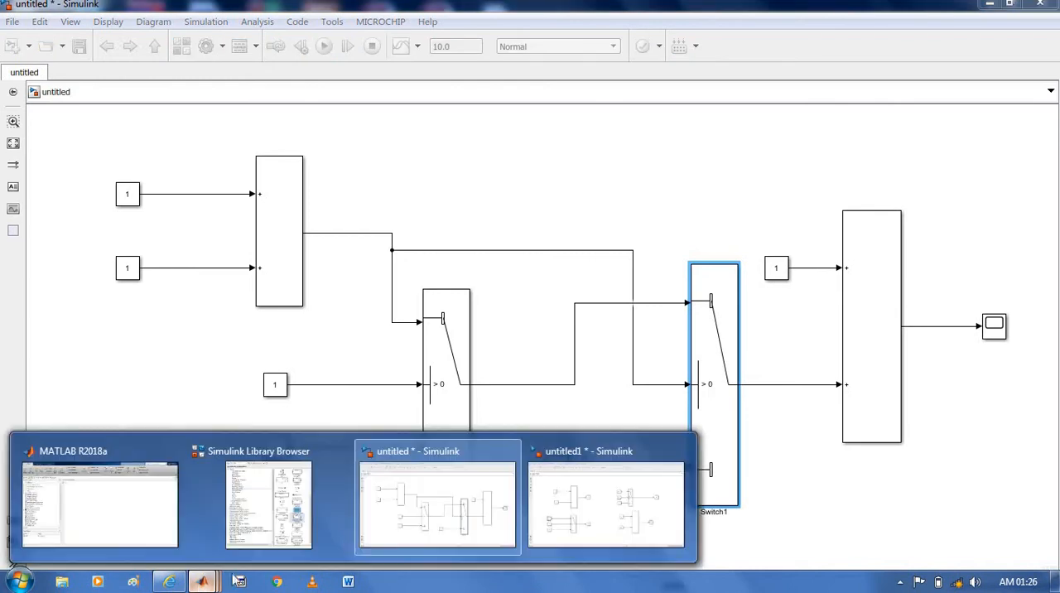
click(579, 497)
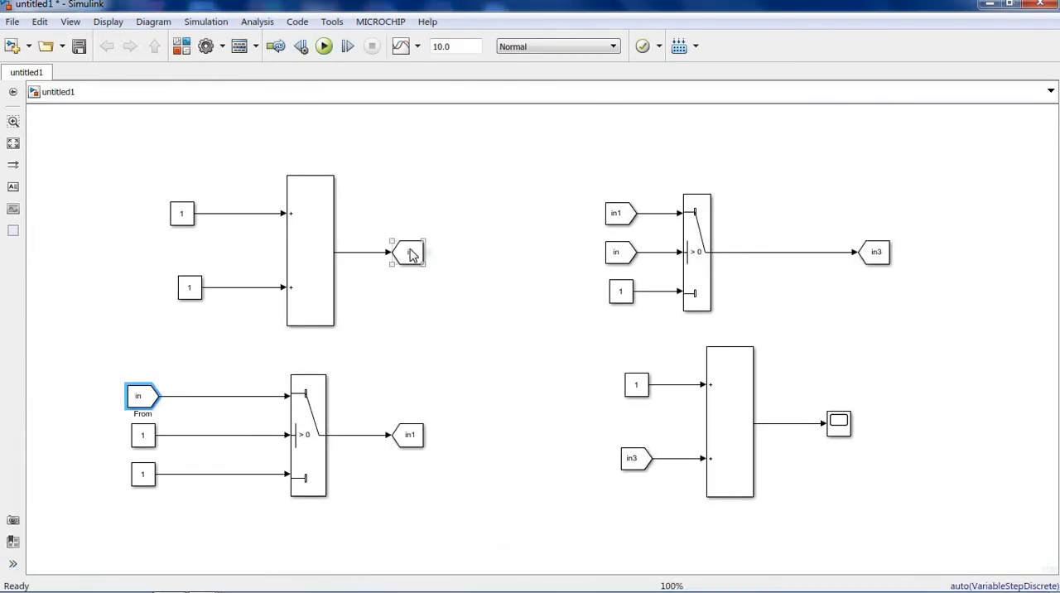
click(403, 257)
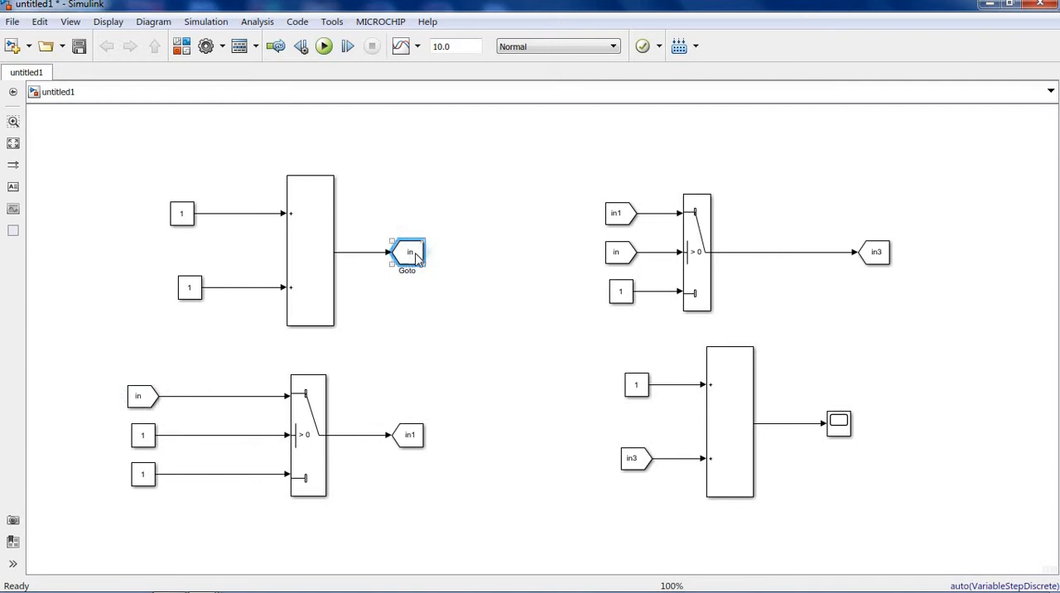
click(147, 404)
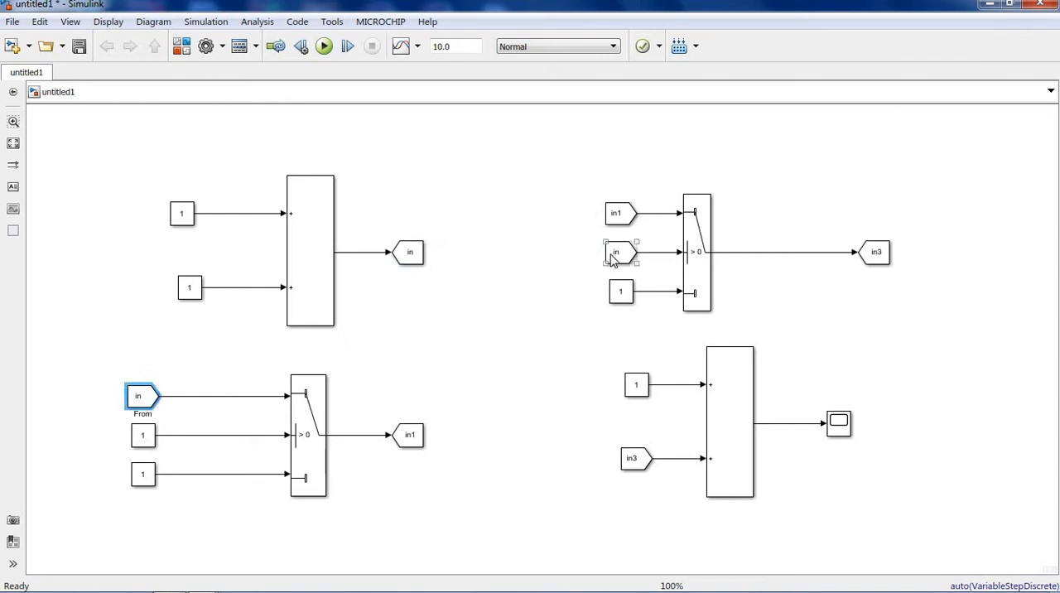
click(698, 252)
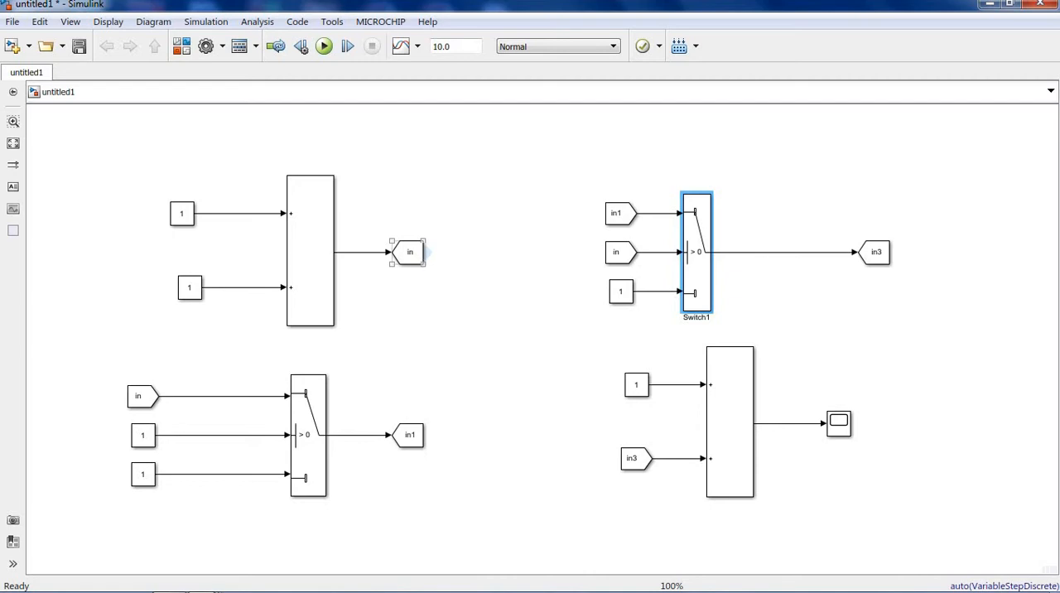
- Run the simulation of the directly wired untitled model and check its output in the Scope, closing the plot when done
mouse_move(201, 581)
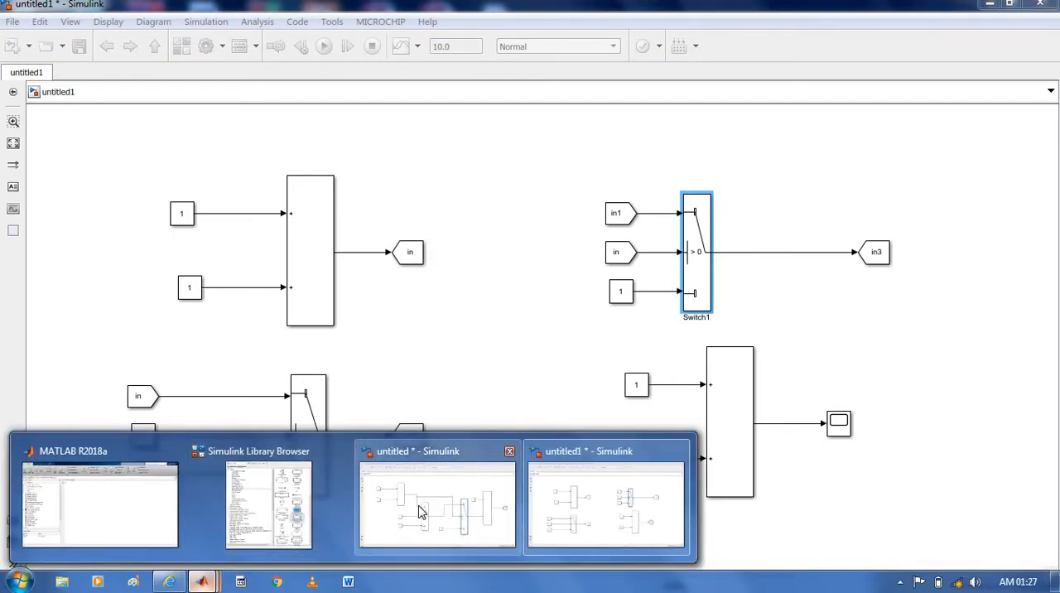
click(448, 503)
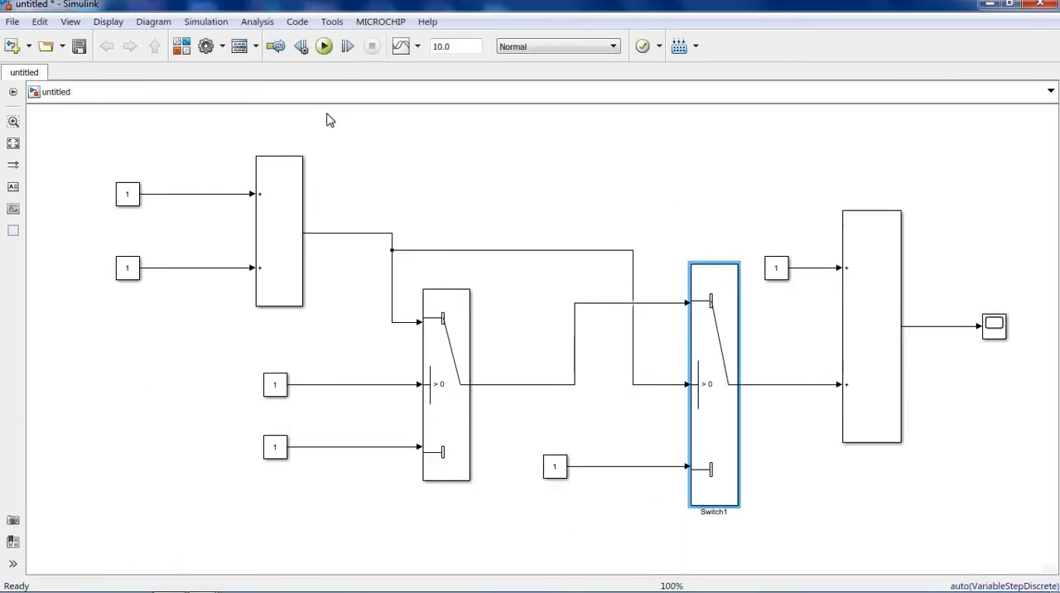
click(324, 47)
double_click(994, 325)
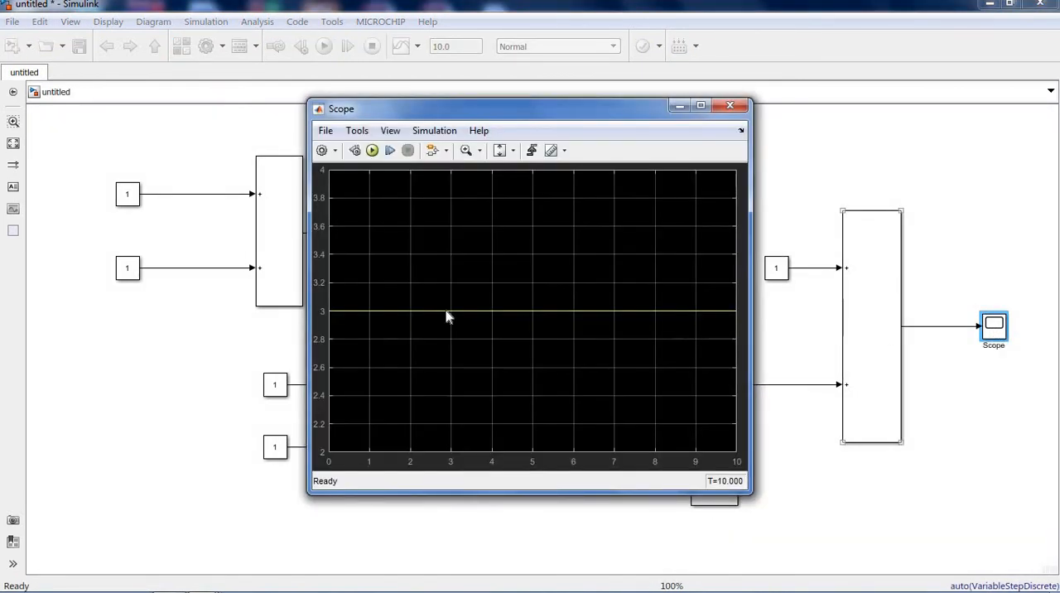
click(728, 107)
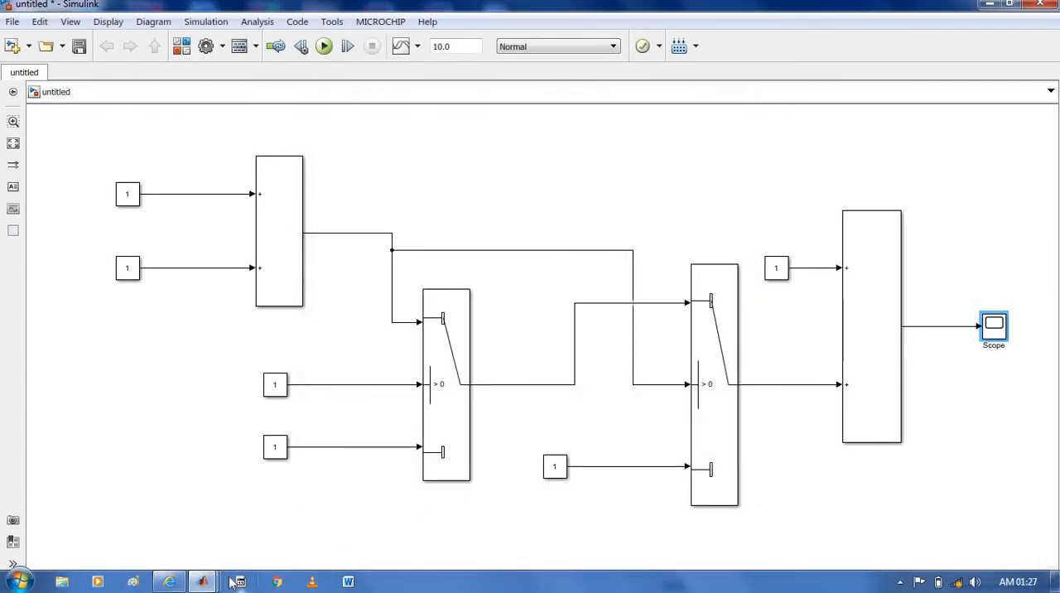
- Run the simulation of the untitled1 model and open its Scope, moving the plot window aside to uncover the diagram
click(202, 581)
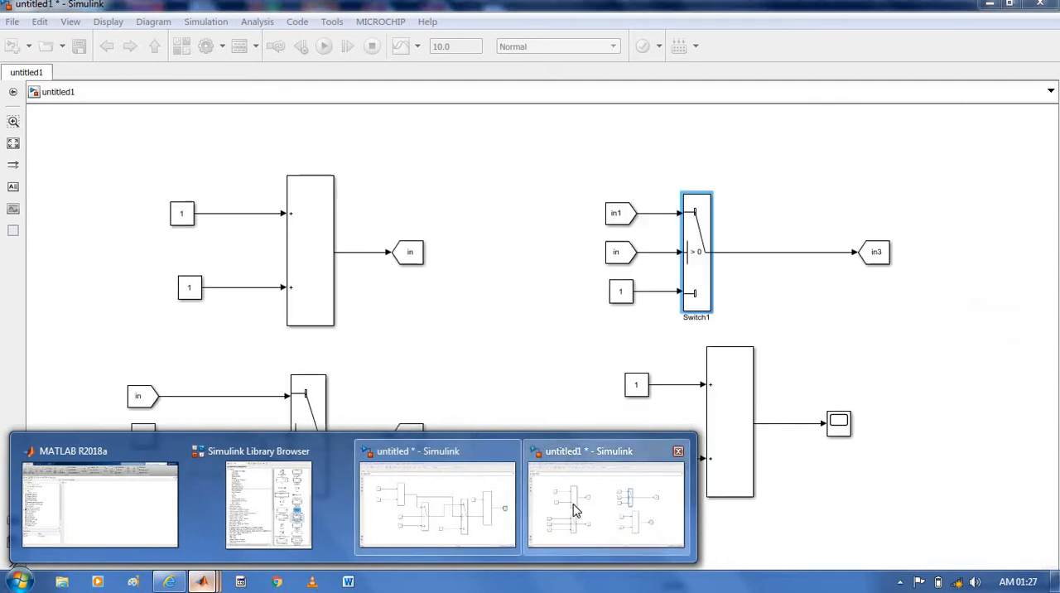
click(571, 509)
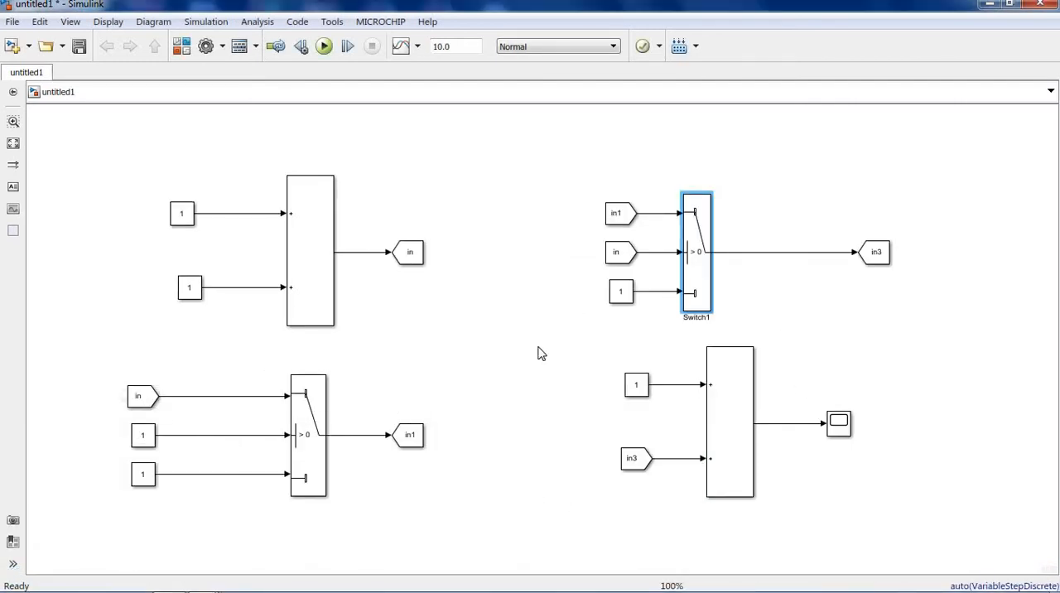
click(518, 323)
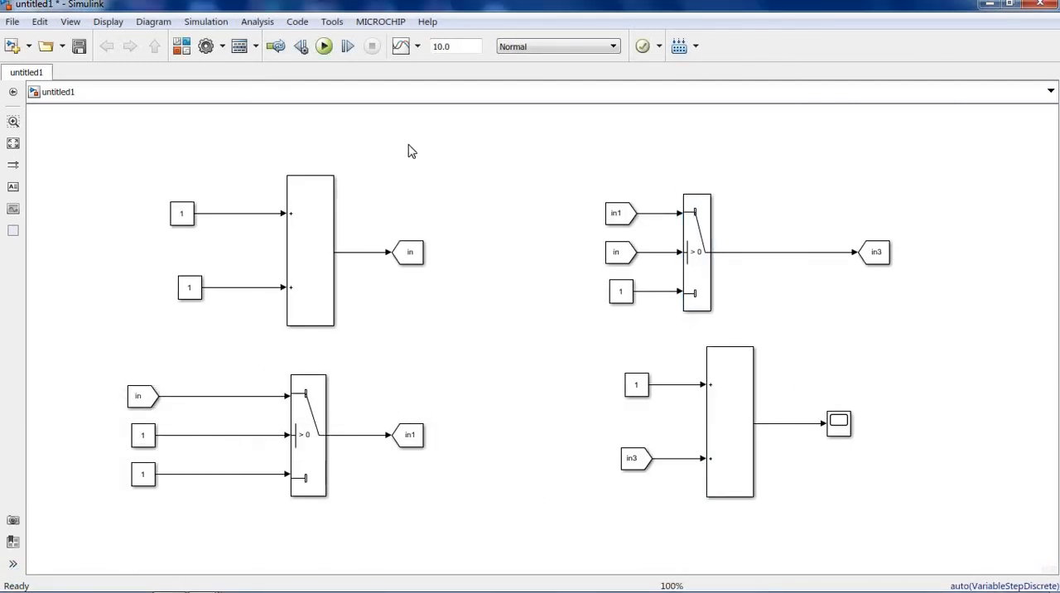
click(324, 46)
double_click(839, 424)
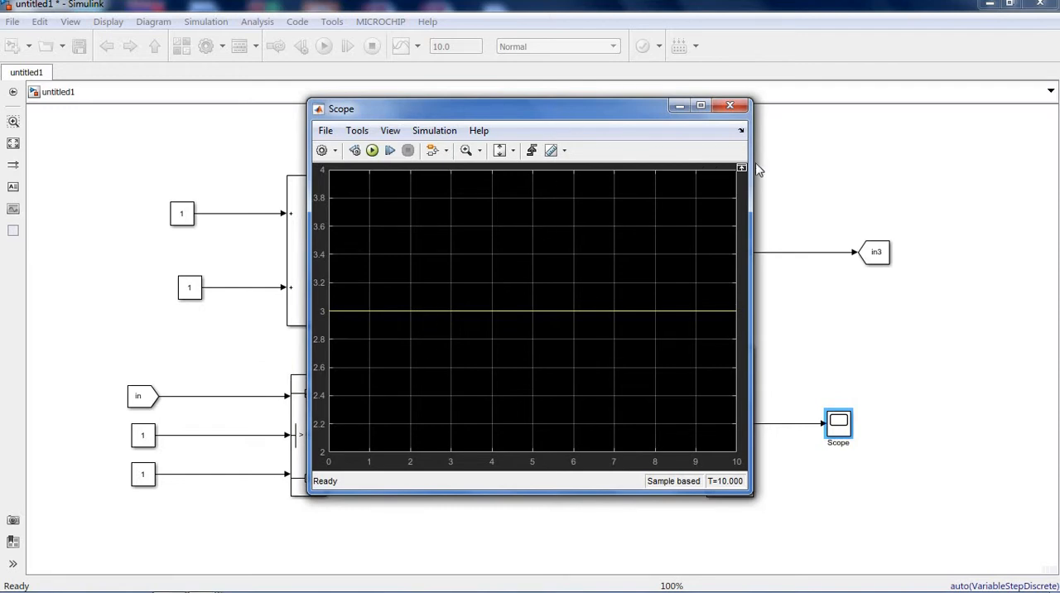
drag(623, 110, 985, 134)
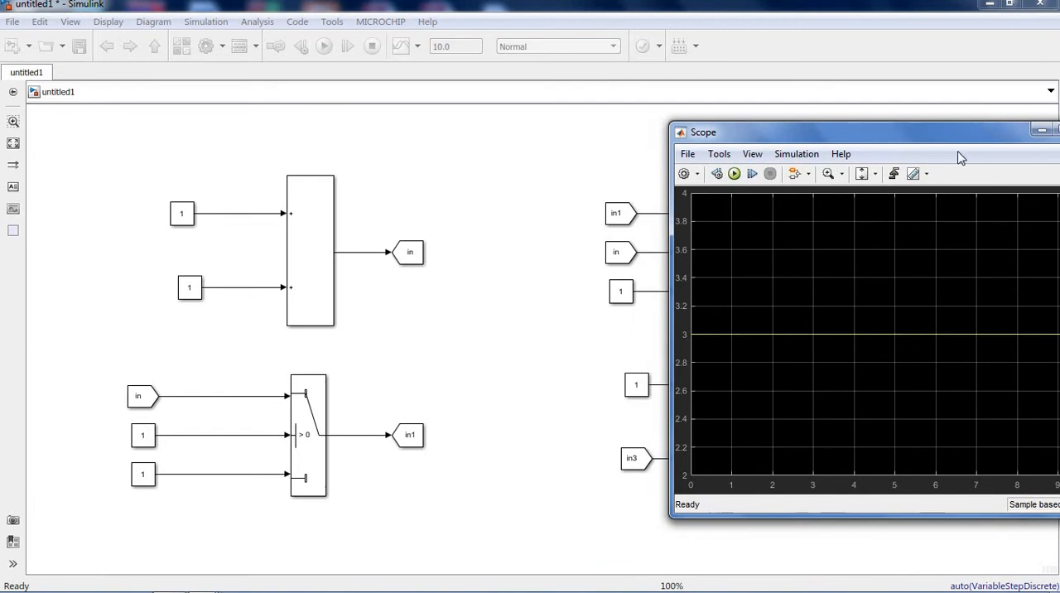
- Examine how the Goto block tagged in on the first sum's output pairs with the From block feeding the lower Switch
click(413, 257)
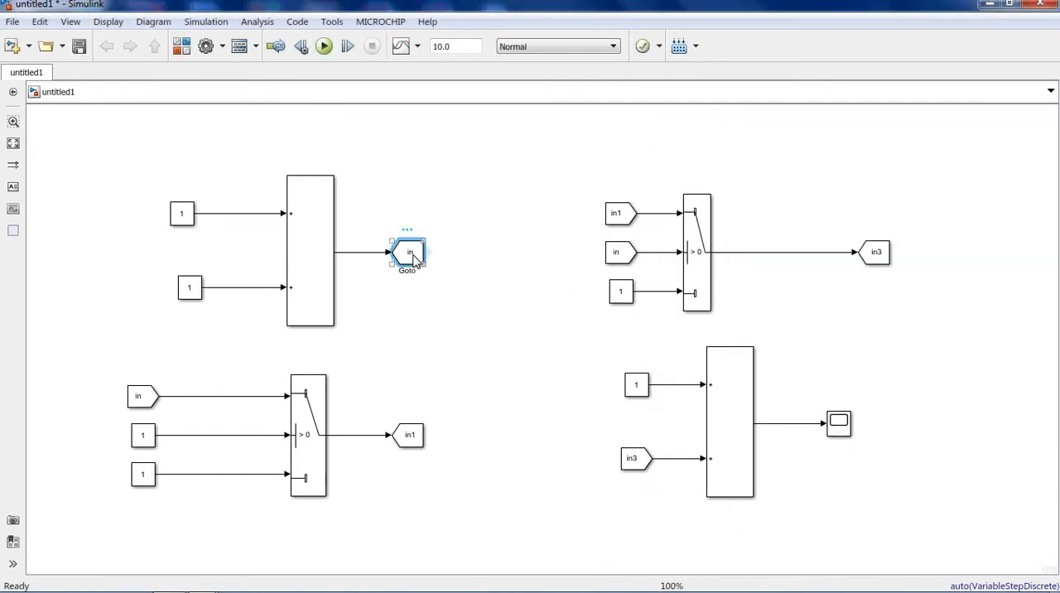
click(139, 396)
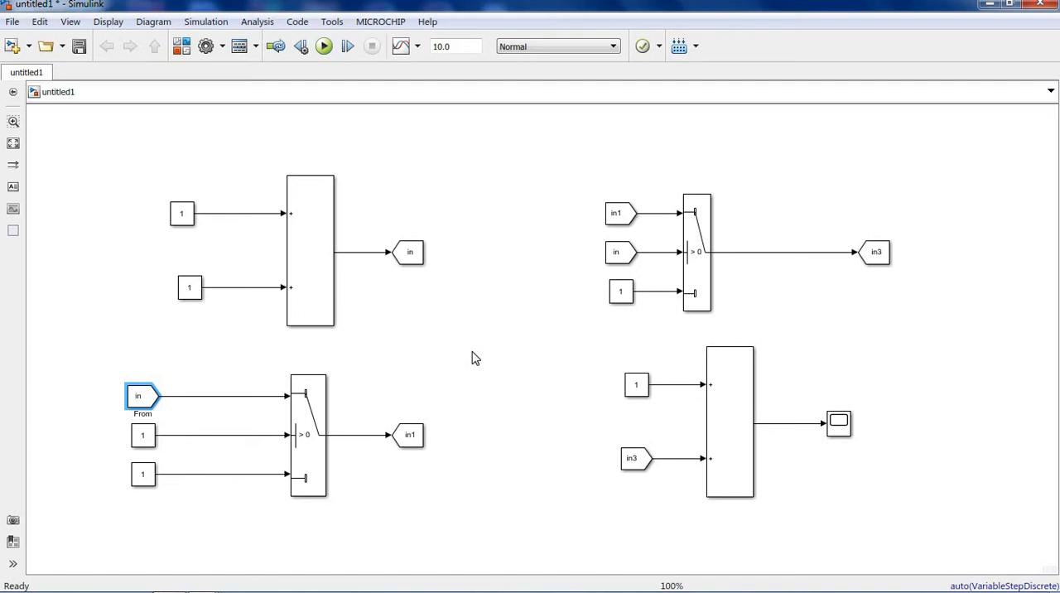
click(411, 257)
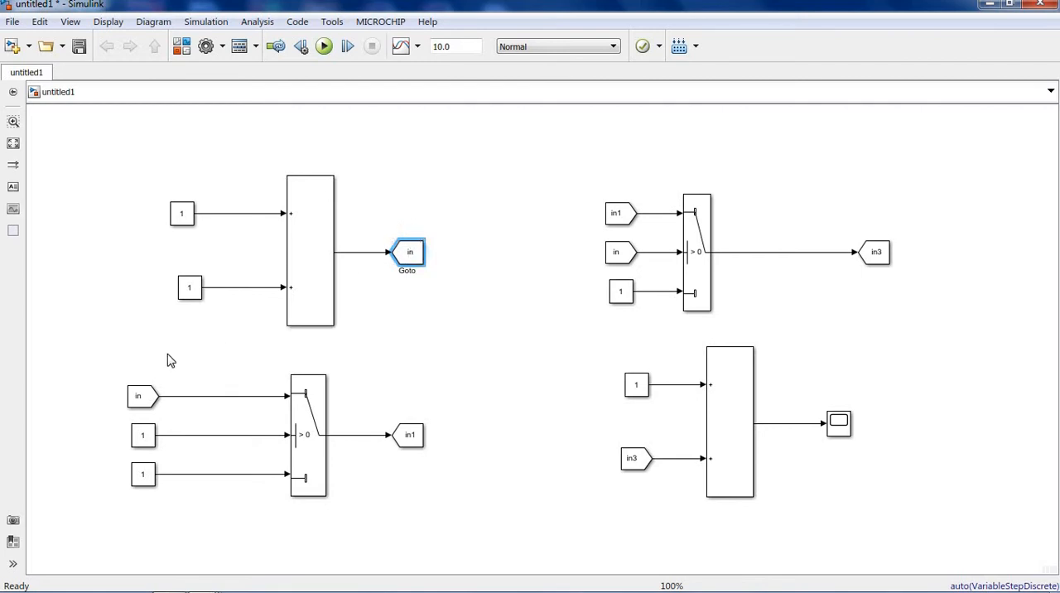
click(149, 396)
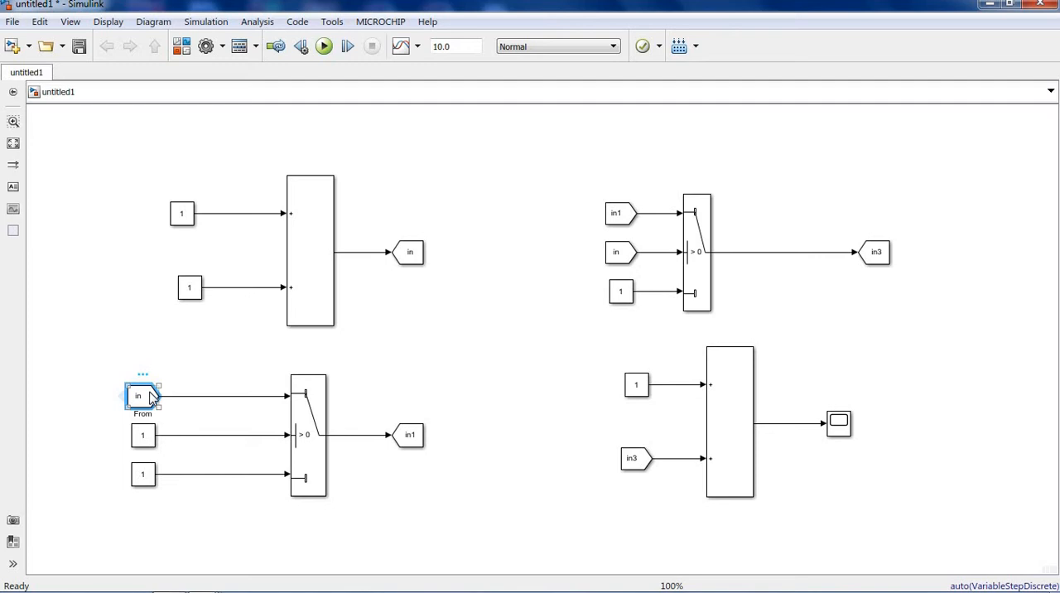
click(422, 257)
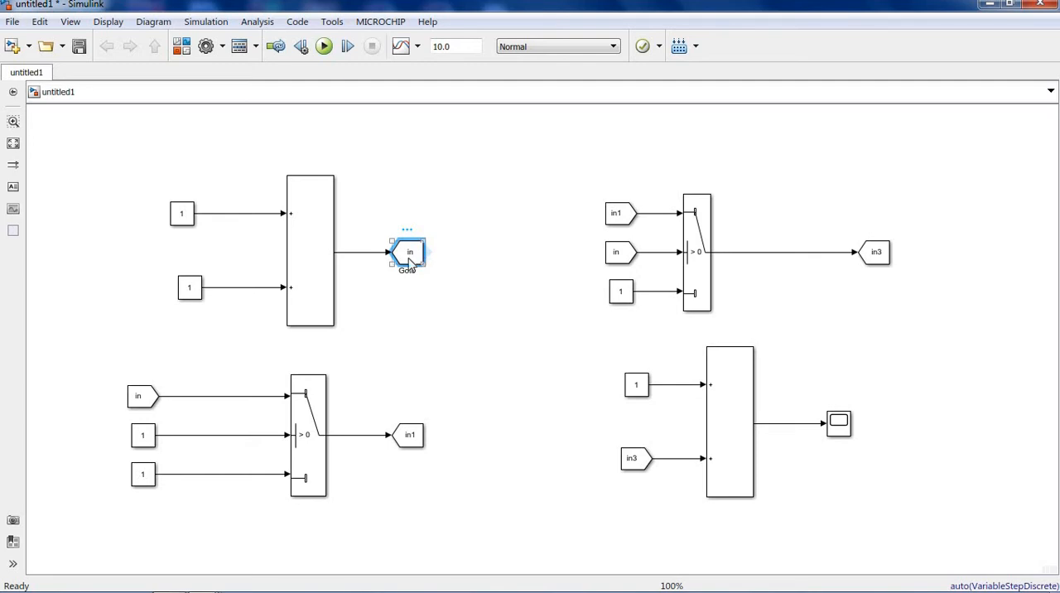
click(154, 390)
click(413, 257)
click(428, 314)
click(134, 395)
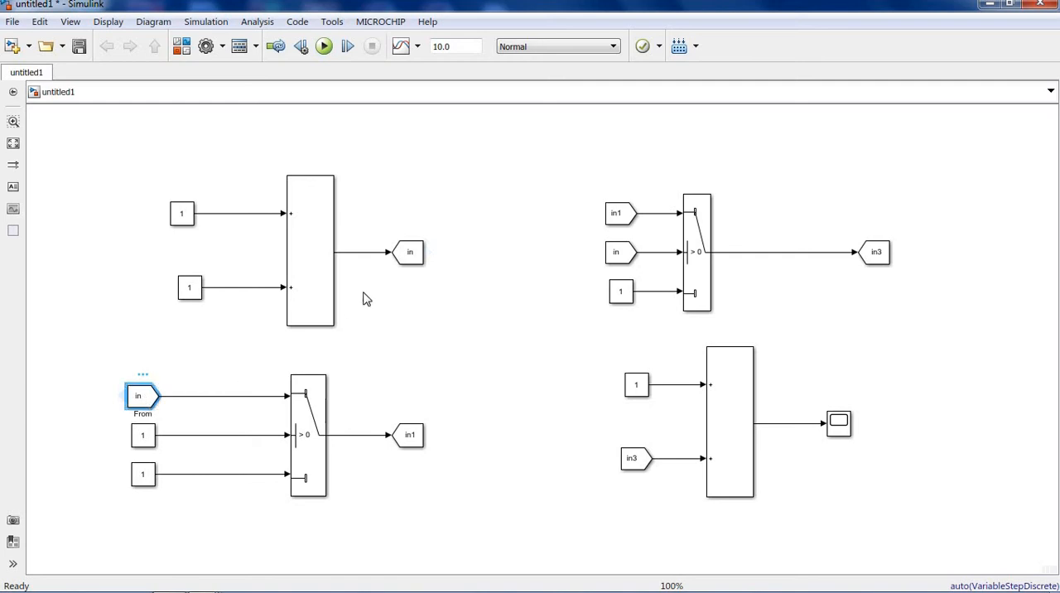
- Switch to the untitled model and highlight the branched signal line leaving the first sum block
click(202, 581)
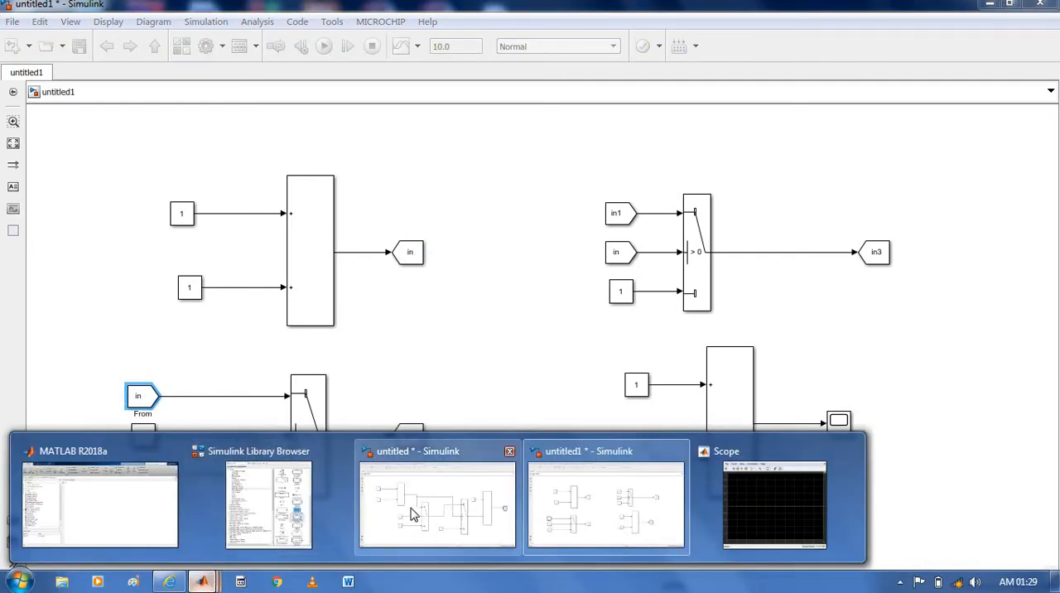
click(414, 514)
click(352, 234)
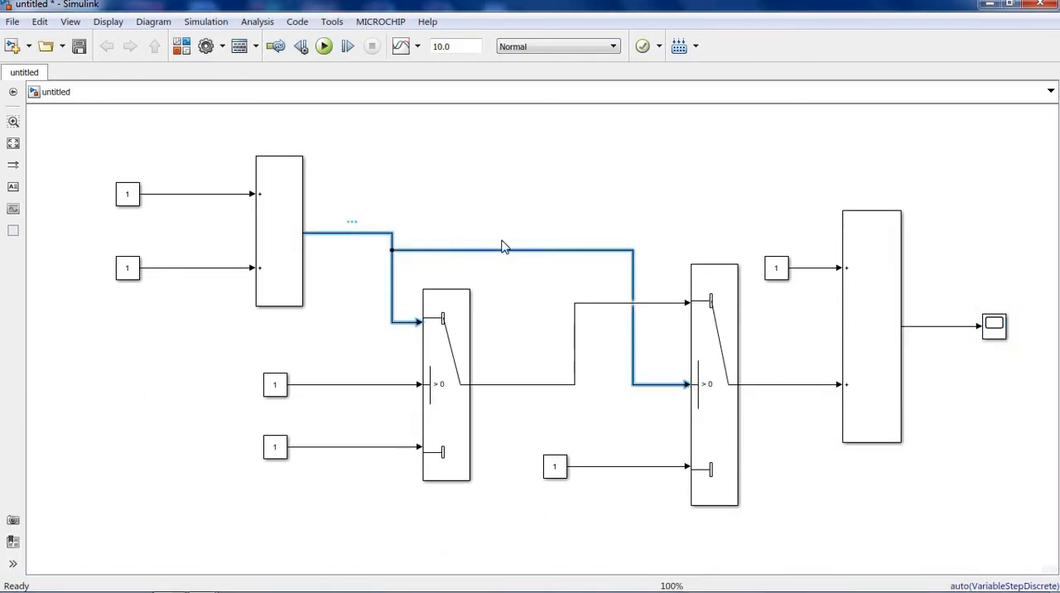
- Return to the untitled1 model and compare the Goto block tagged in with the matching From block feeding the lower Switch
click(202, 581)
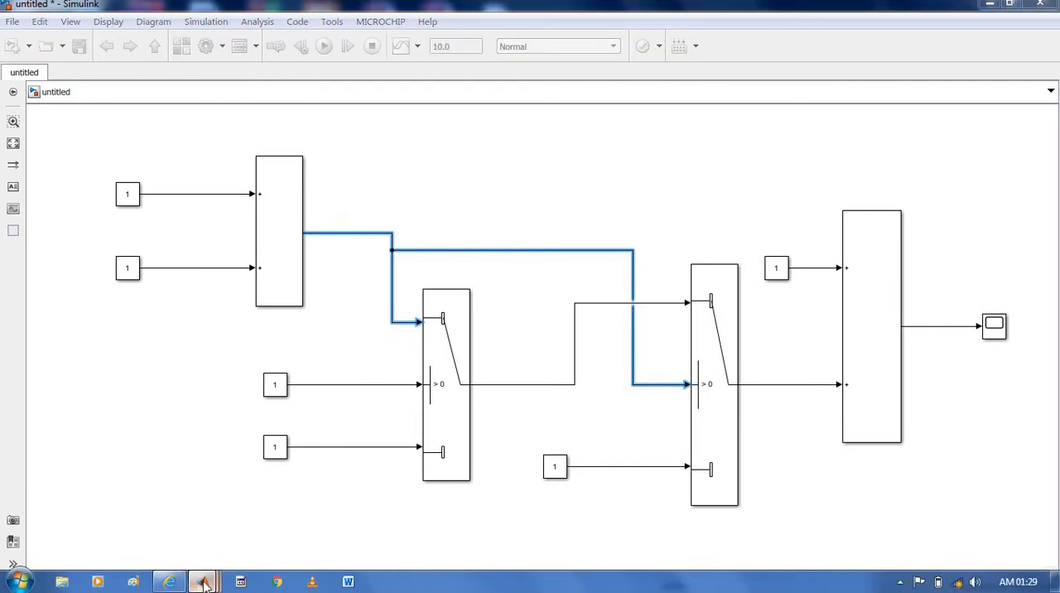
click(558, 499)
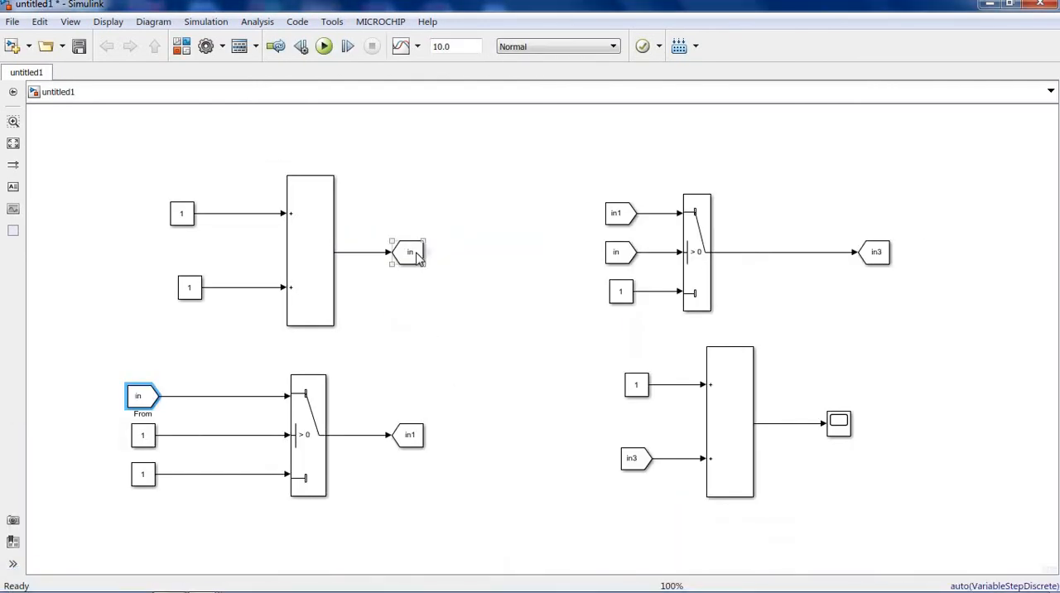
click(416, 258)
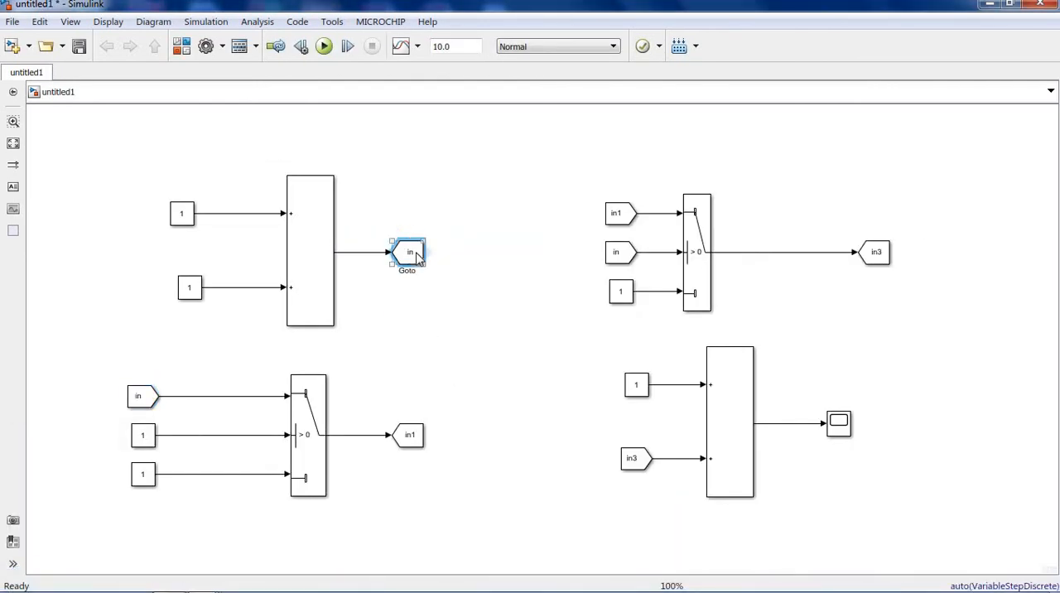
click(147, 399)
click(407, 253)
click(149, 398)
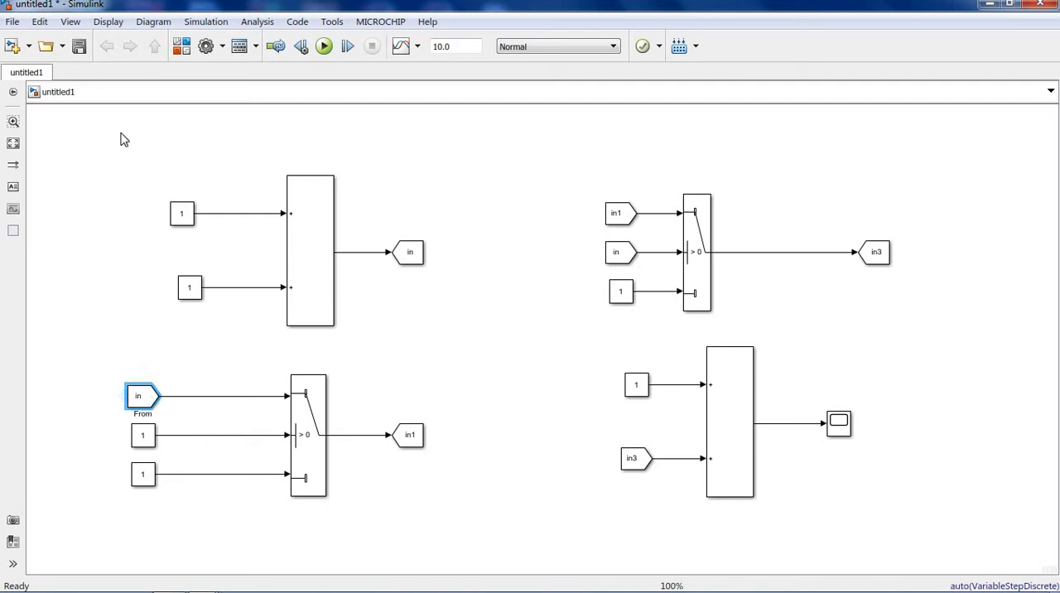
- Delete all blocks and lines from the untitled1 model and place a Constant block on the empty canvas
drag(88, 146, 1021, 548)
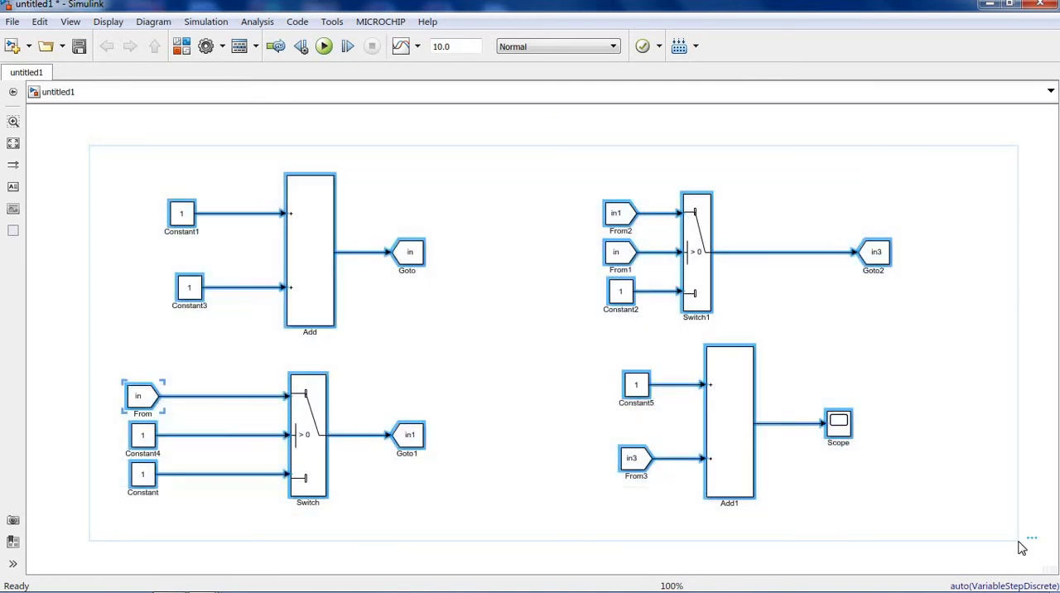
key(Delete)
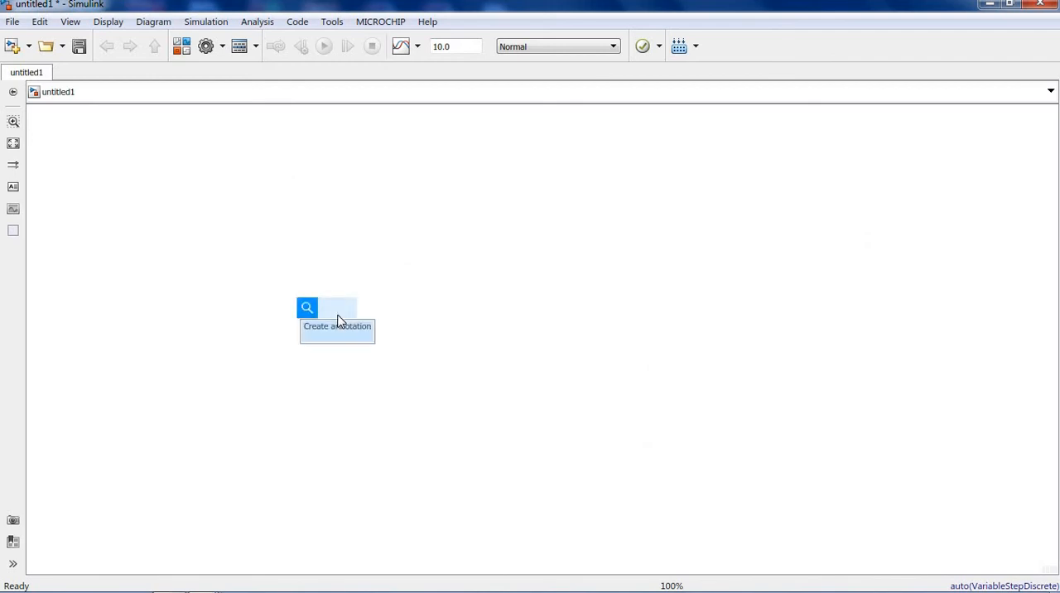
text(st)
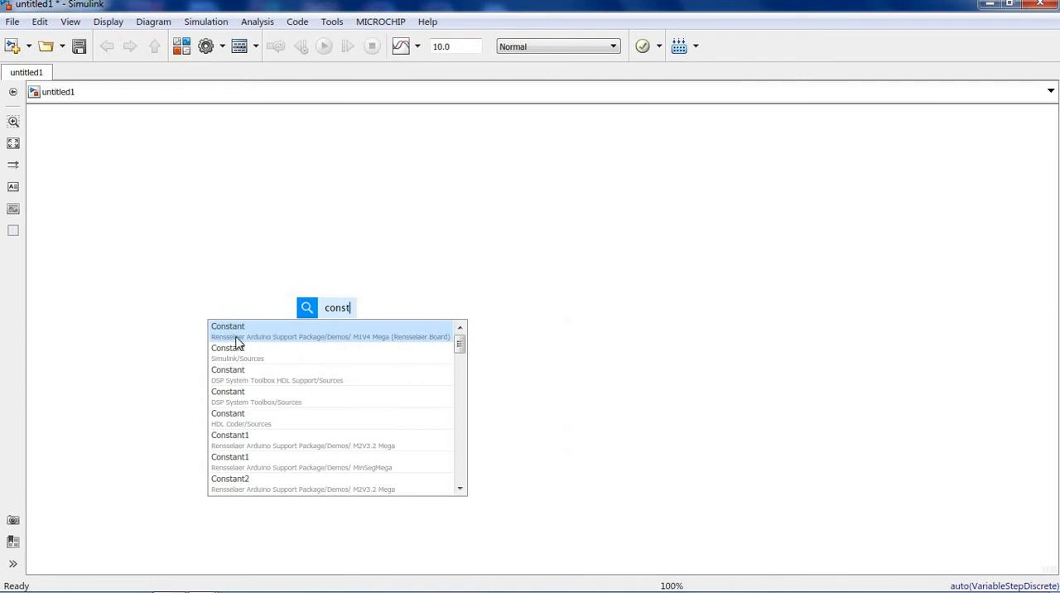
click(237, 339)
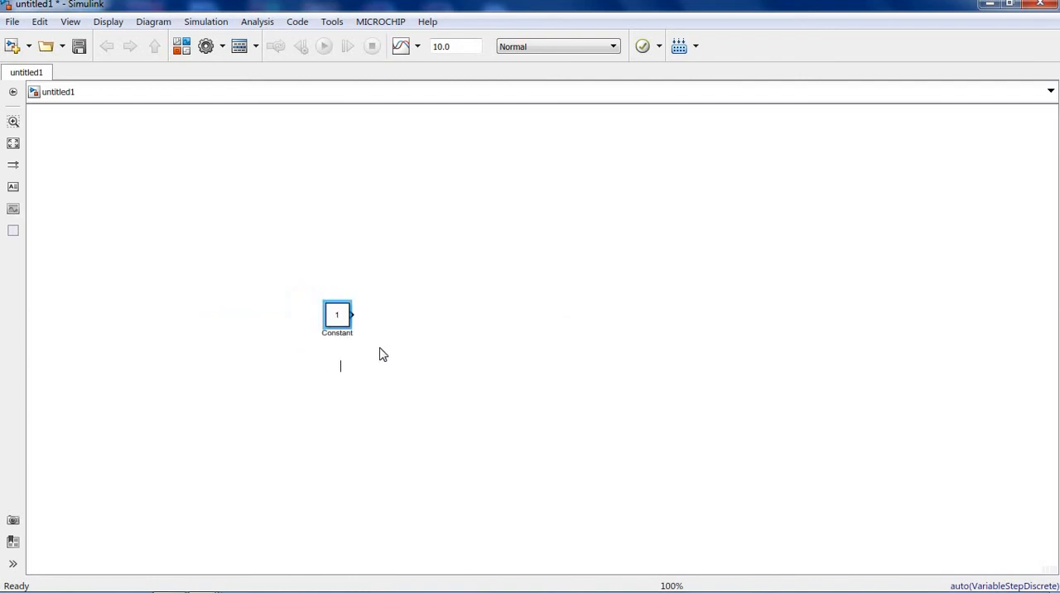
drag(346, 318, 343, 248)
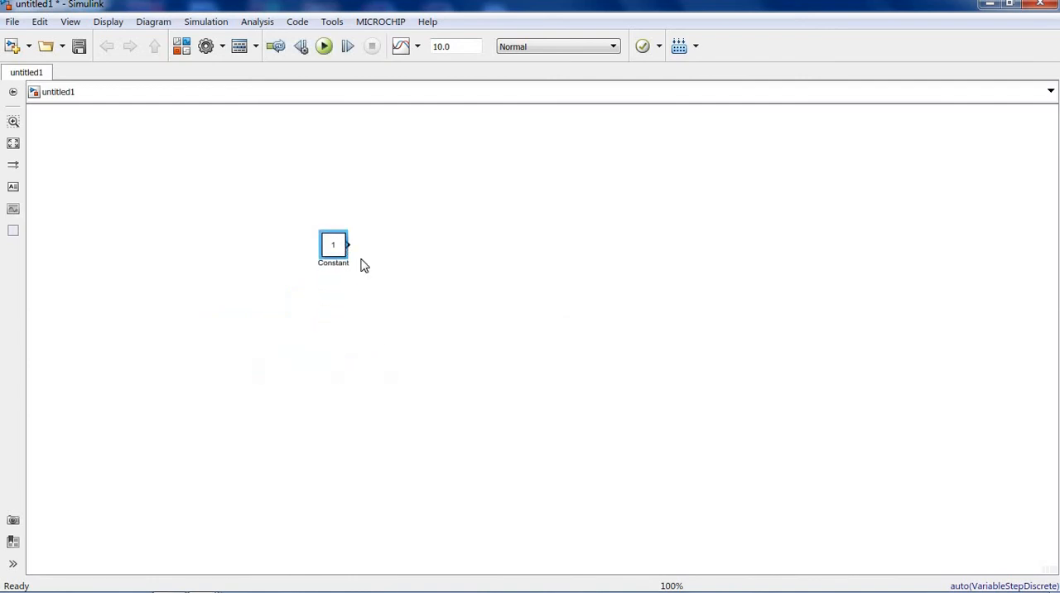
- Add a Gain block beside the Constant block, aligned so that the two are connected
click(443, 253)
double_click(423, 250)
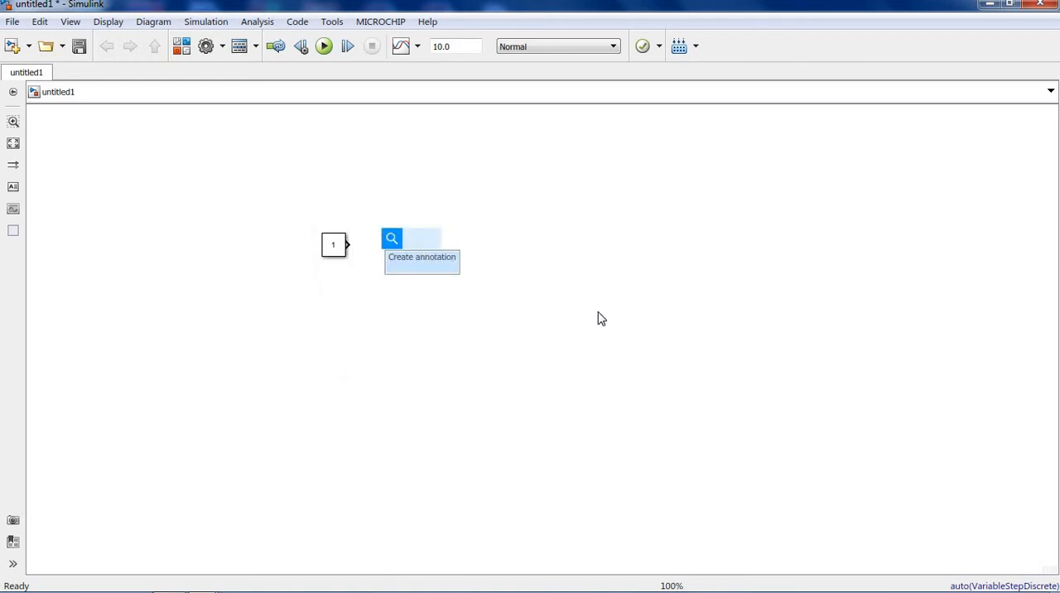
click(441, 232)
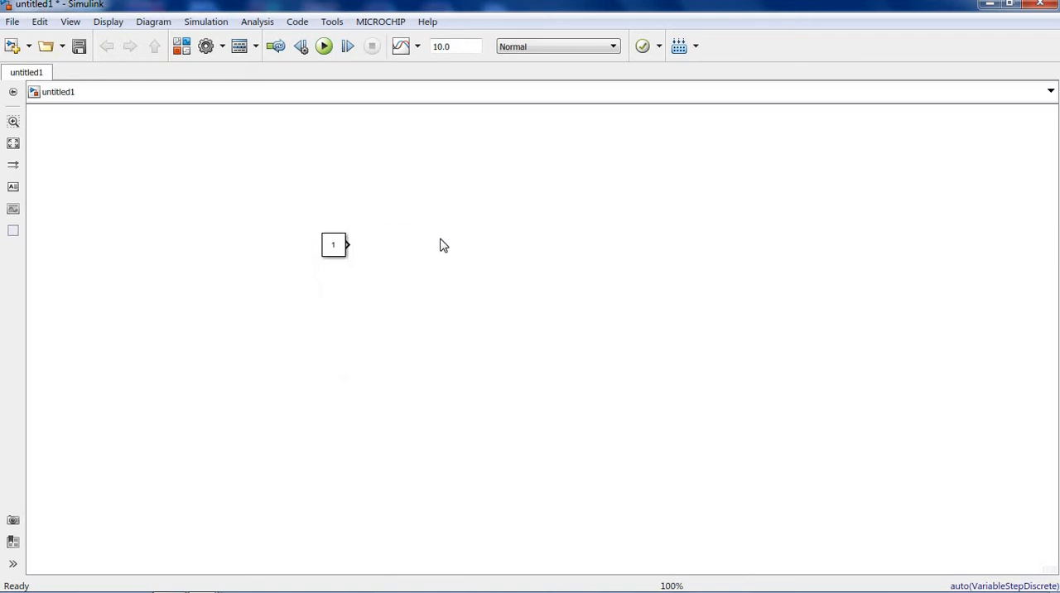
double_click(441, 246)
text(g)
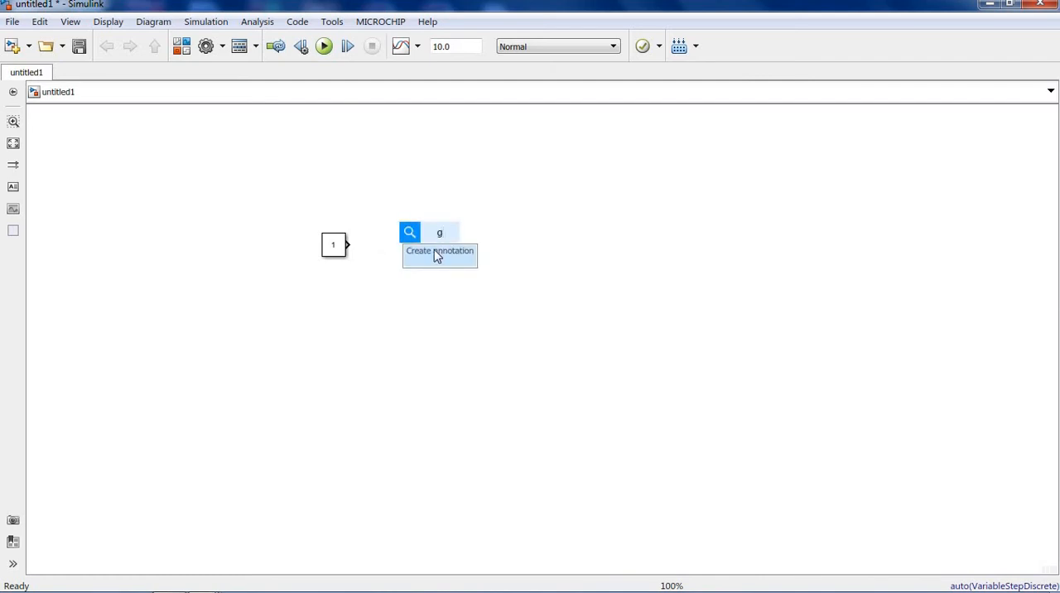
text(ain)
key(Return)
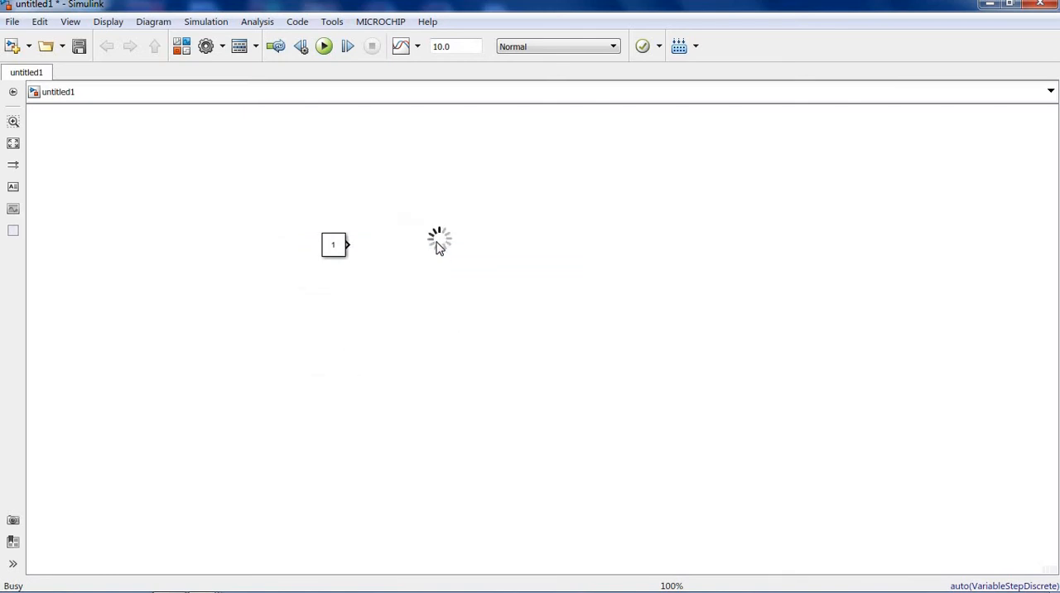
mouse_move(443, 237)
mouse_down()
mouse_move(450, 252)
mouse_move(450, 243)
mouse_up()
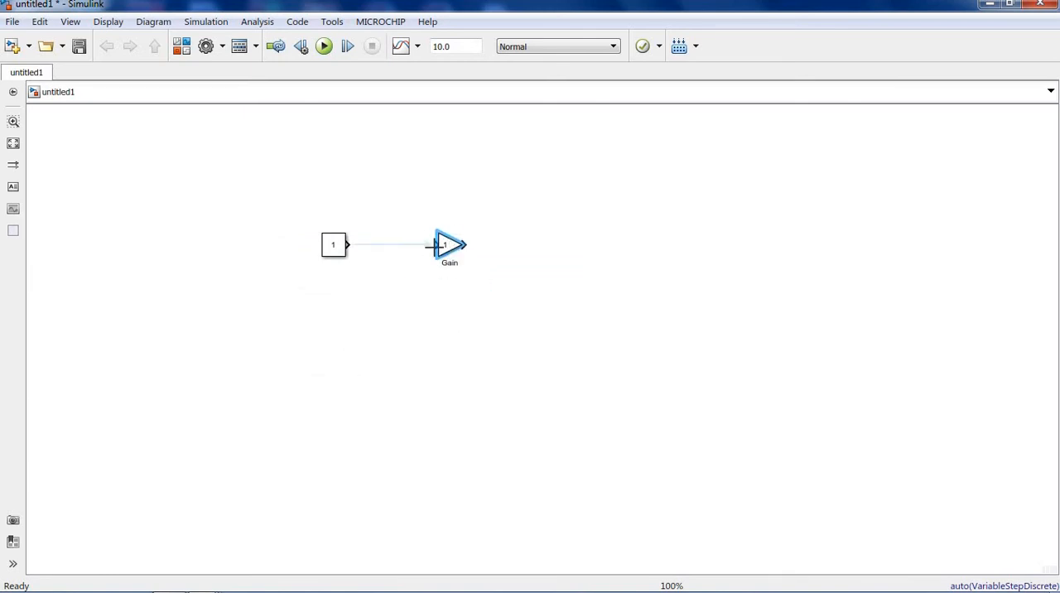
- Add a Simulink Scope block after the Gain block and wire the Gain output to its input
double_click(568, 243)
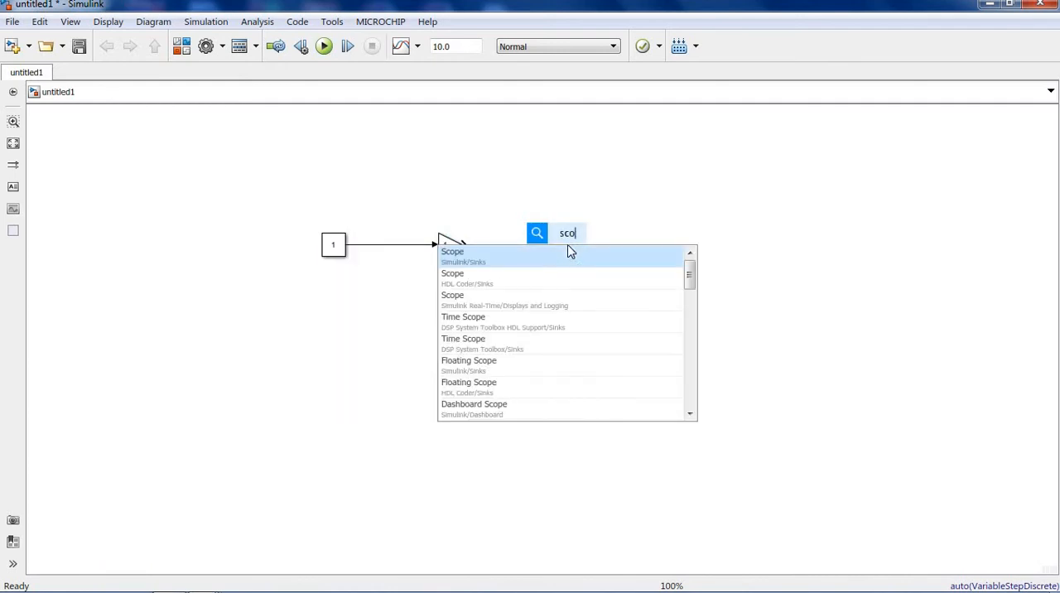
click(538, 260)
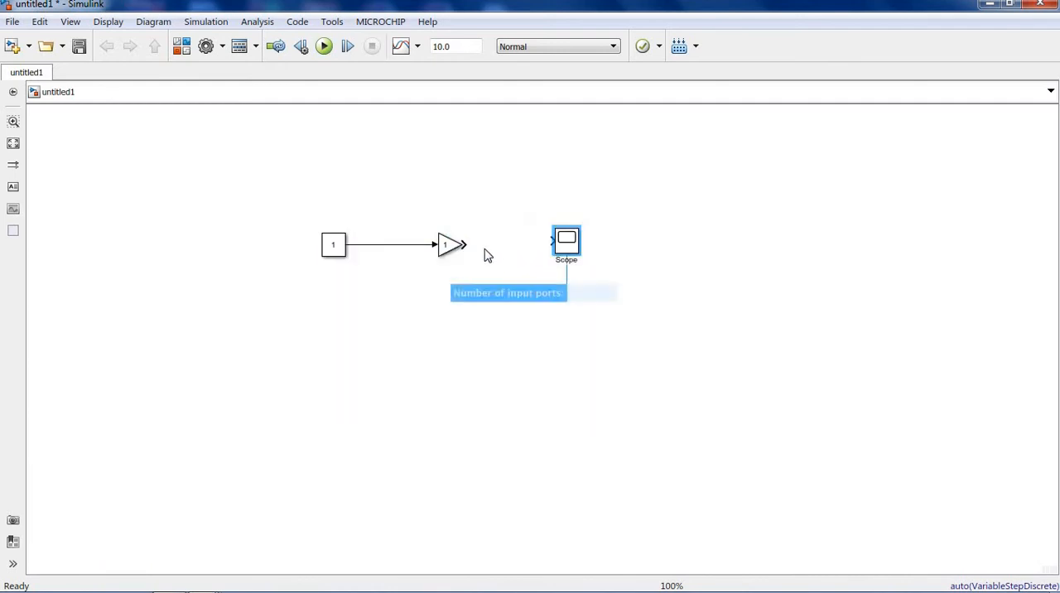
drag(466, 244, 553, 240)
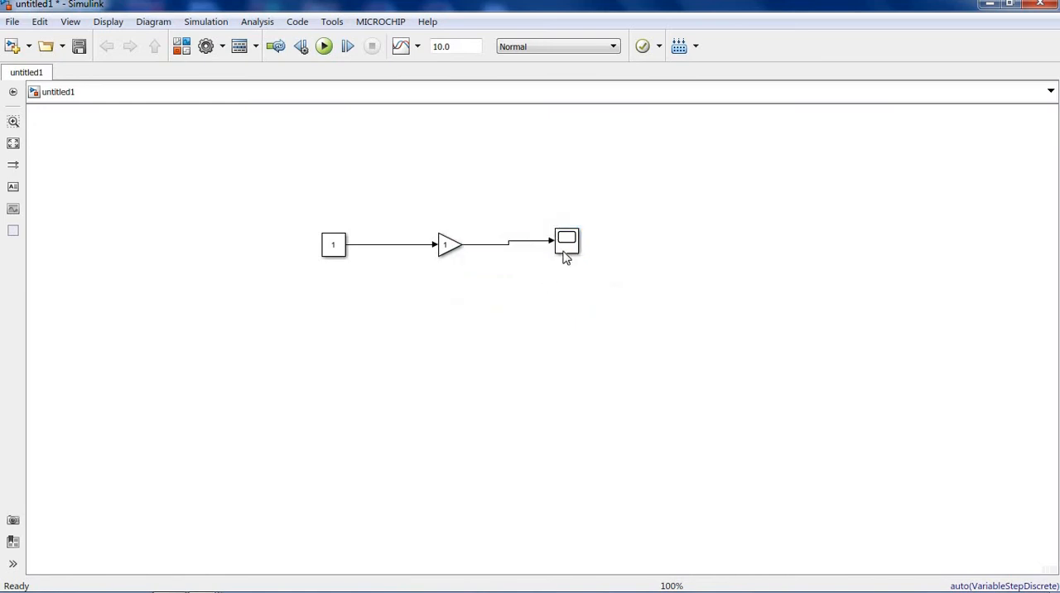
- Set the Constant block's value to 2
double_click(339, 252)
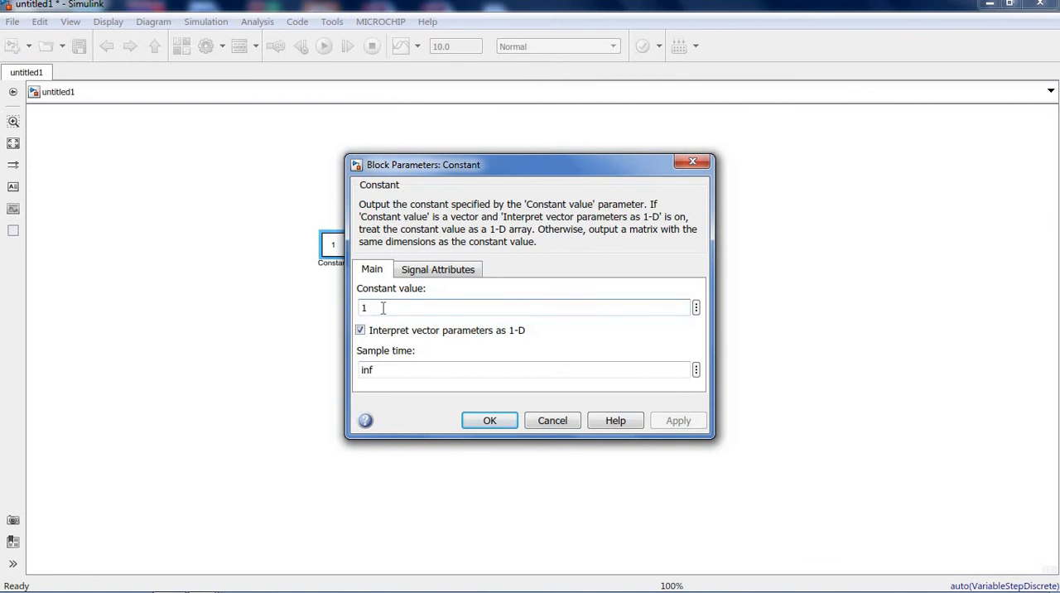
double_click(359, 307)
text(2)
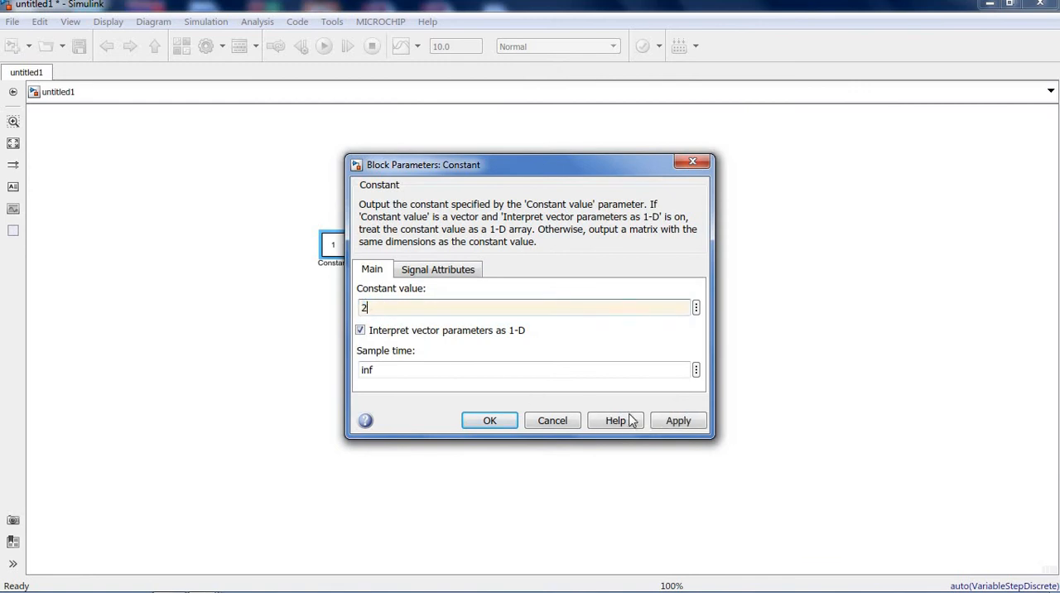
click(677, 419)
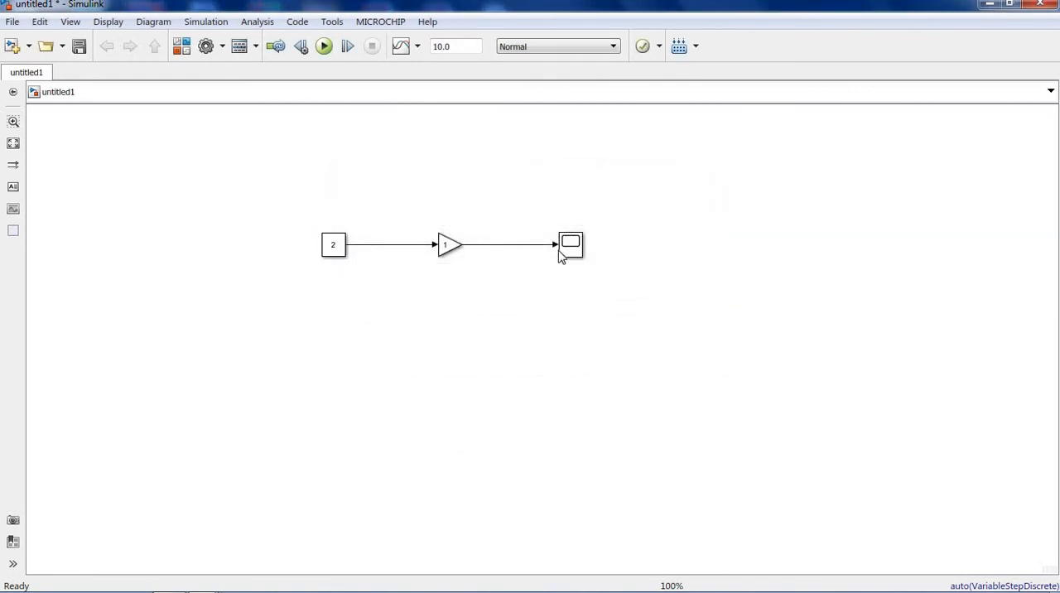
- Run the simulation of the Constant, Gain and Scope chain and check its output with the gain still at 1, closing the plot when done
click(326, 47)
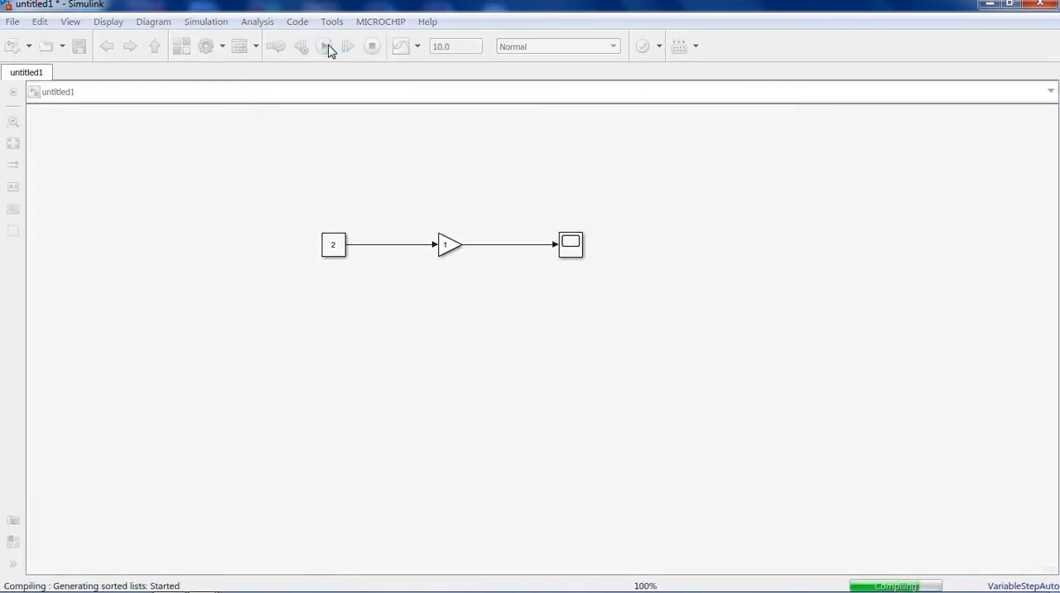
click(570, 250)
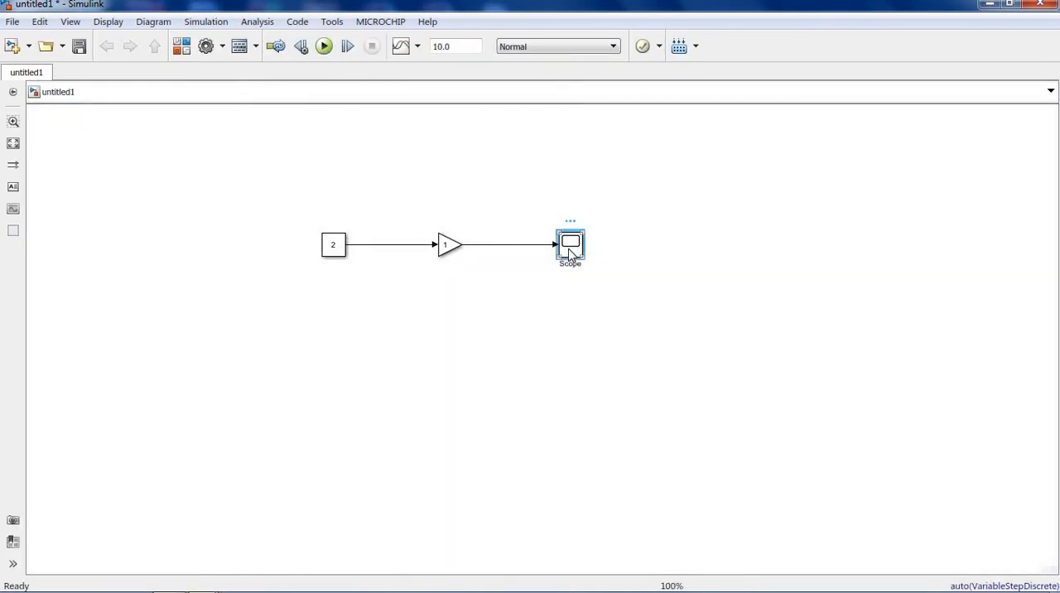
double_click(570, 251)
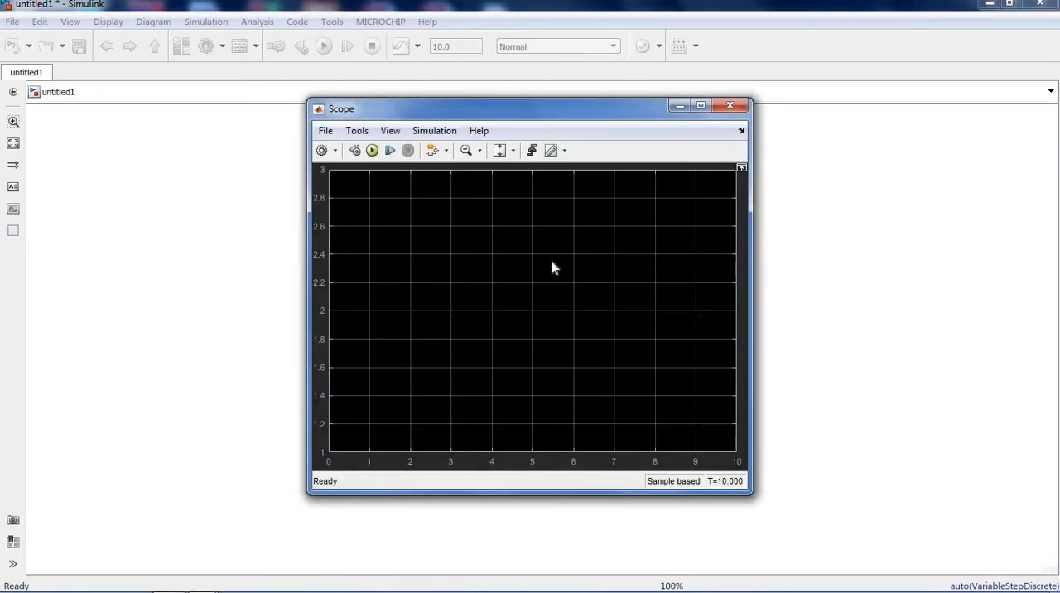
click(729, 105)
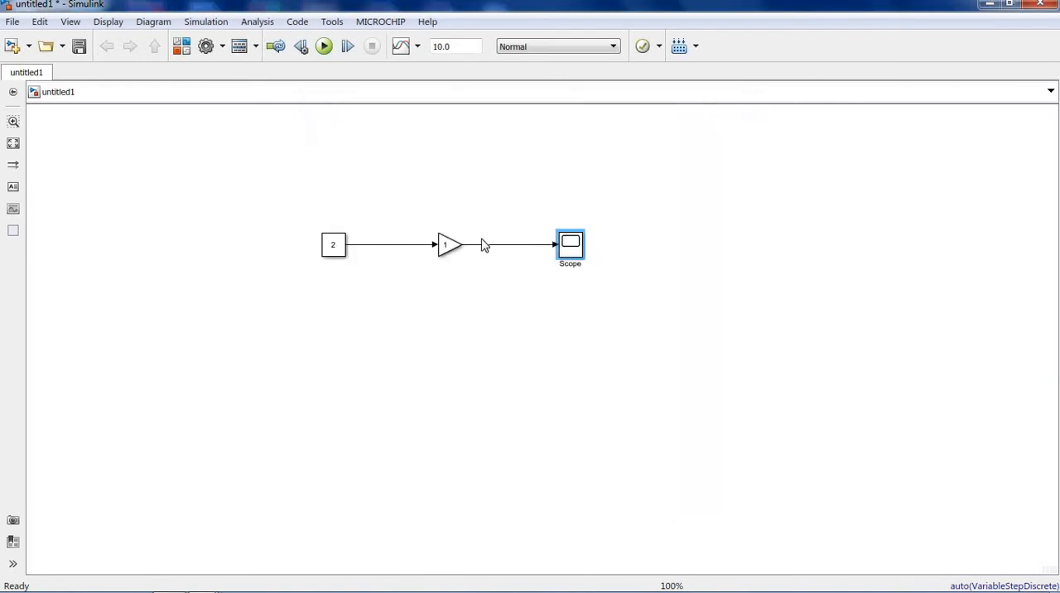
- Set the Gain block's gain to 5
click(448, 246)
double_click(448, 246)
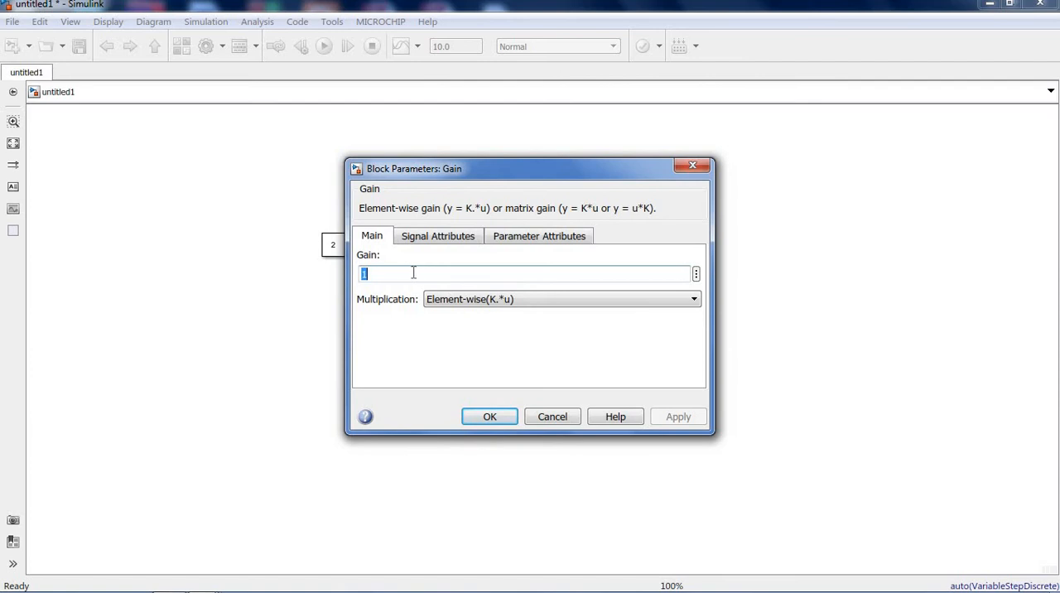
text(2)
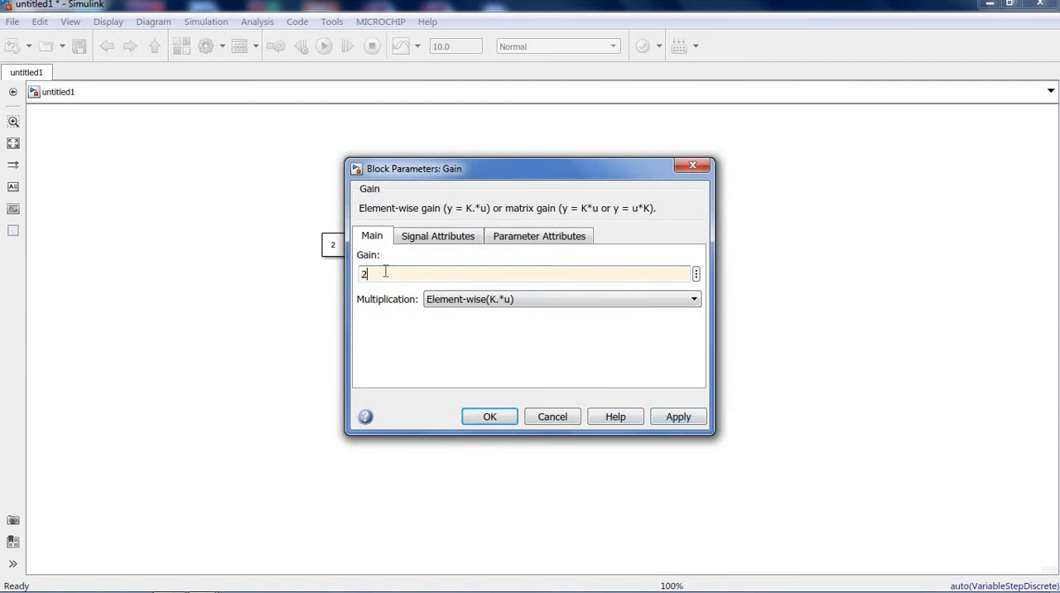
double_click(357, 275)
text(5)
click(679, 417)
click(489, 416)
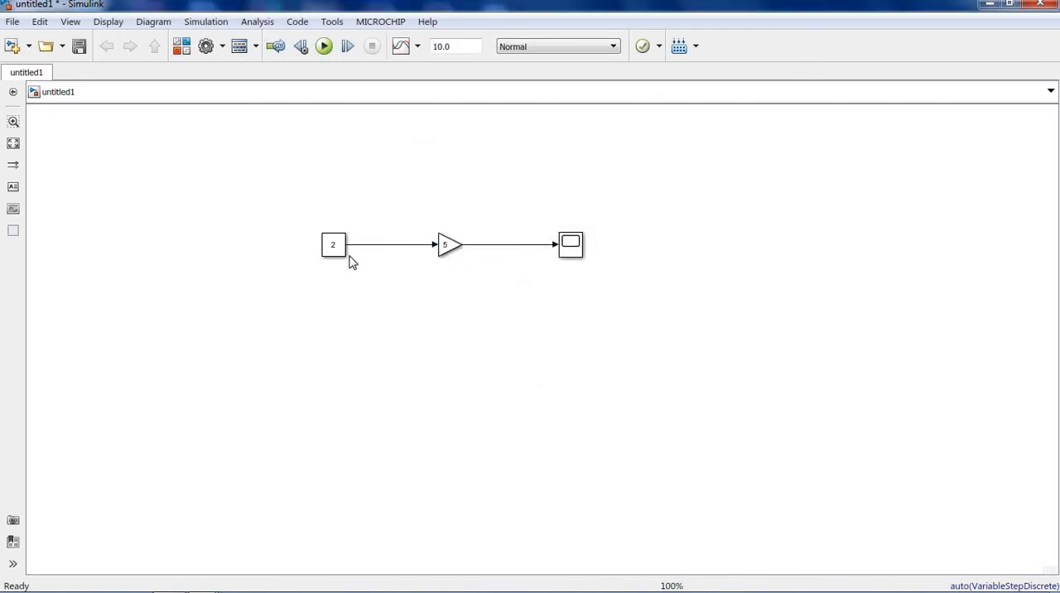
- Rerun the simulation with the gain of 5 and check the Scope in a widened plot window, closing it when done
click(324, 47)
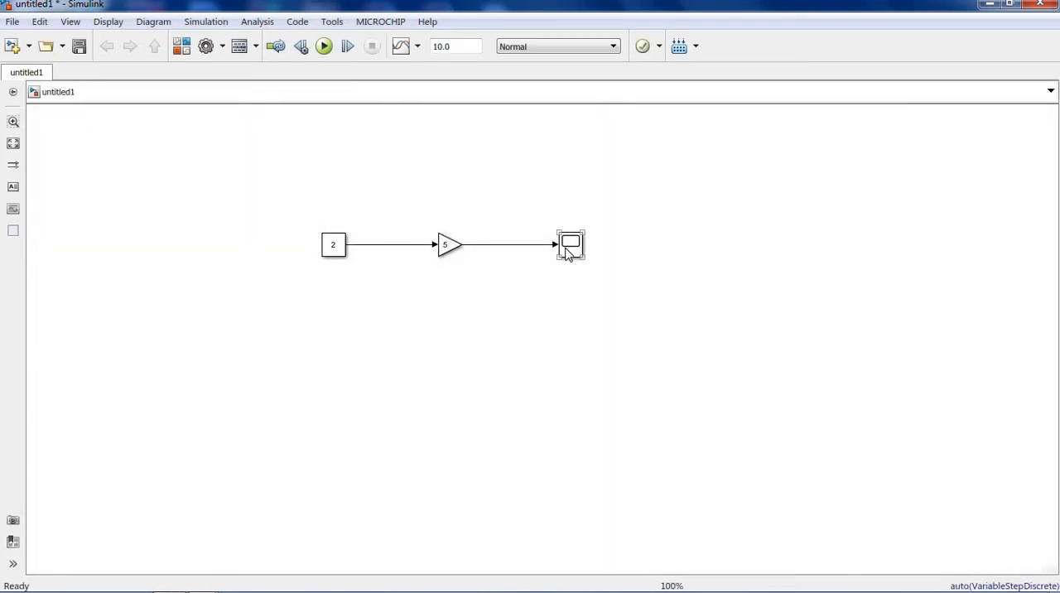
click(568, 251)
double_click(568, 251)
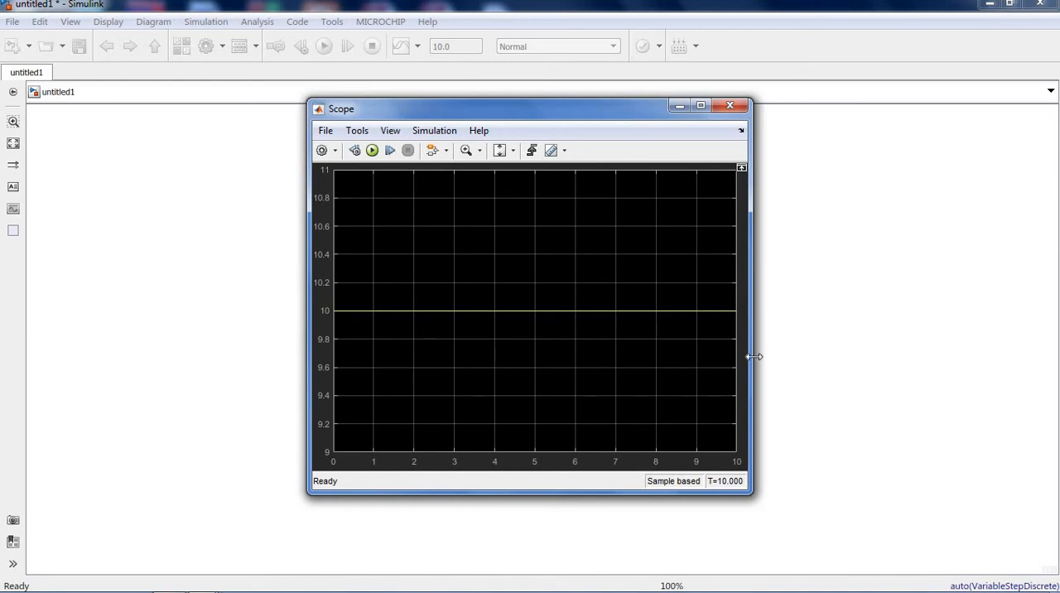
drag(753, 356, 861, 341)
click(847, 105)
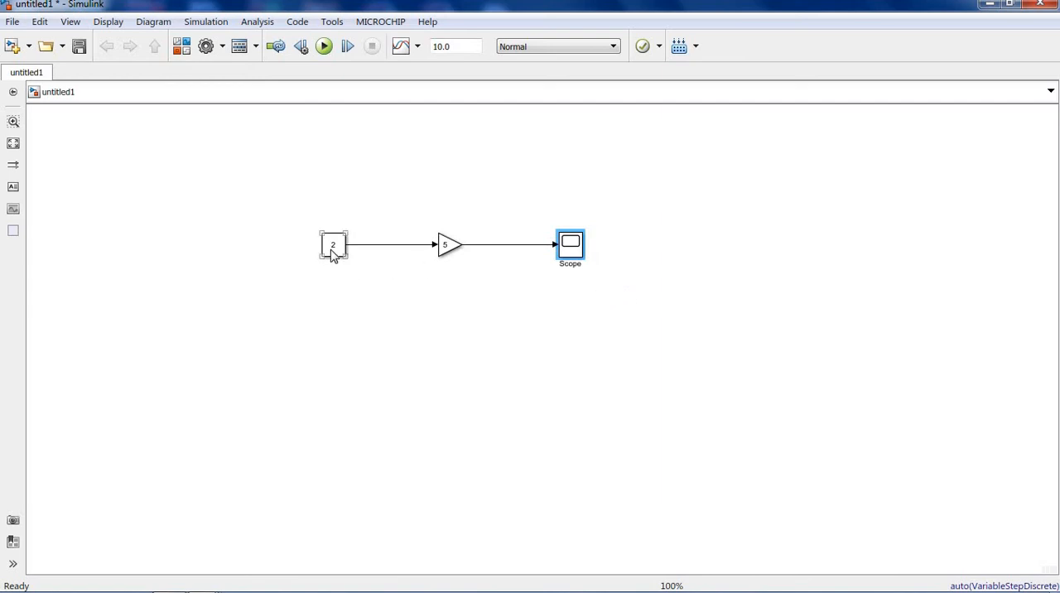
- Copy the Constant block below the original and connect the copy to a new Goto block from Simulink/Signal Routing
drag(331, 253, 329, 386)
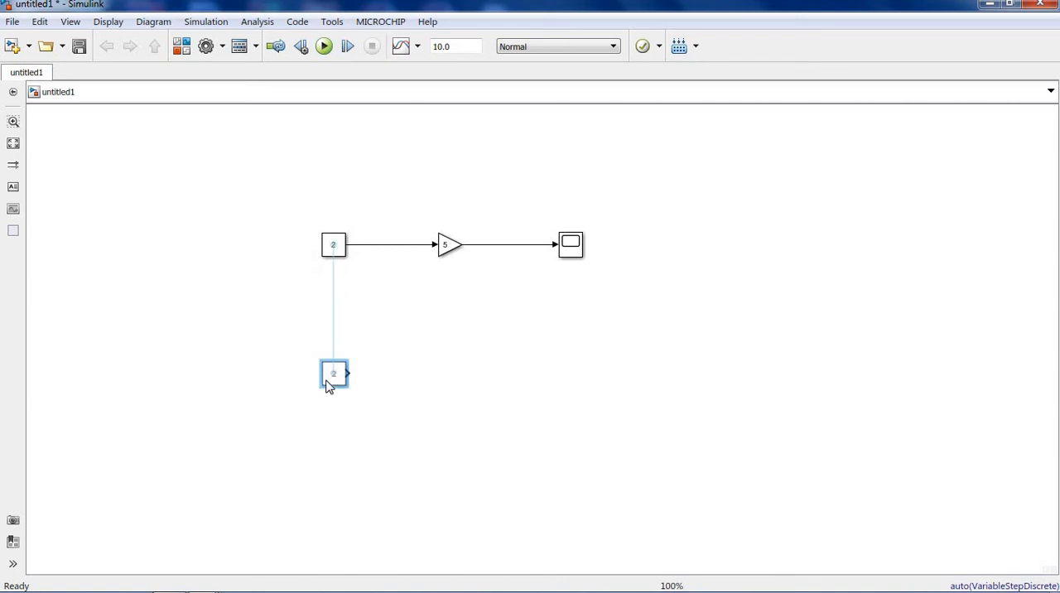
click(429, 384)
double_click(412, 375)
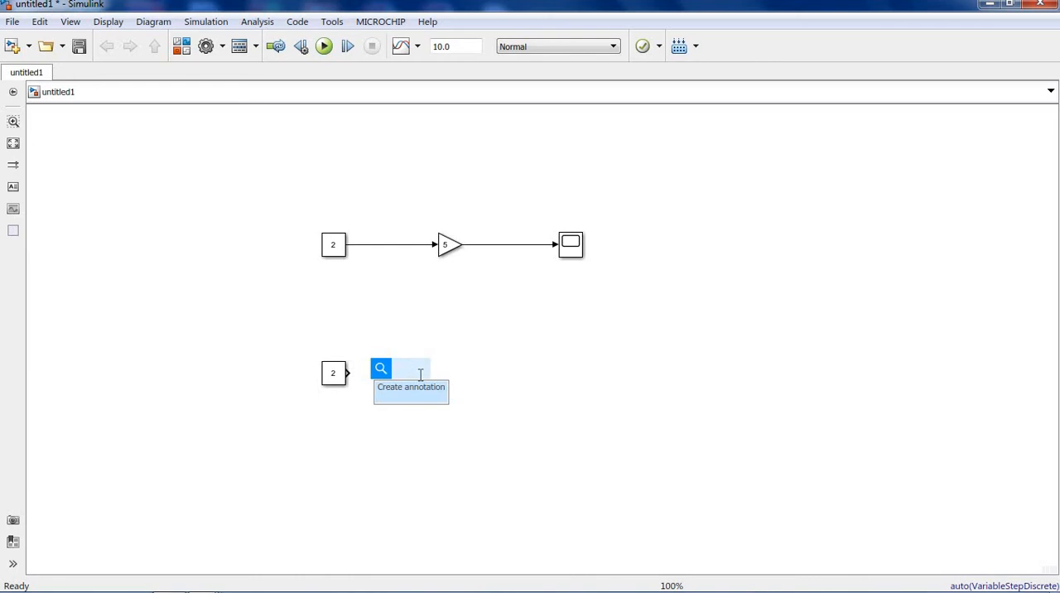
text(goto)
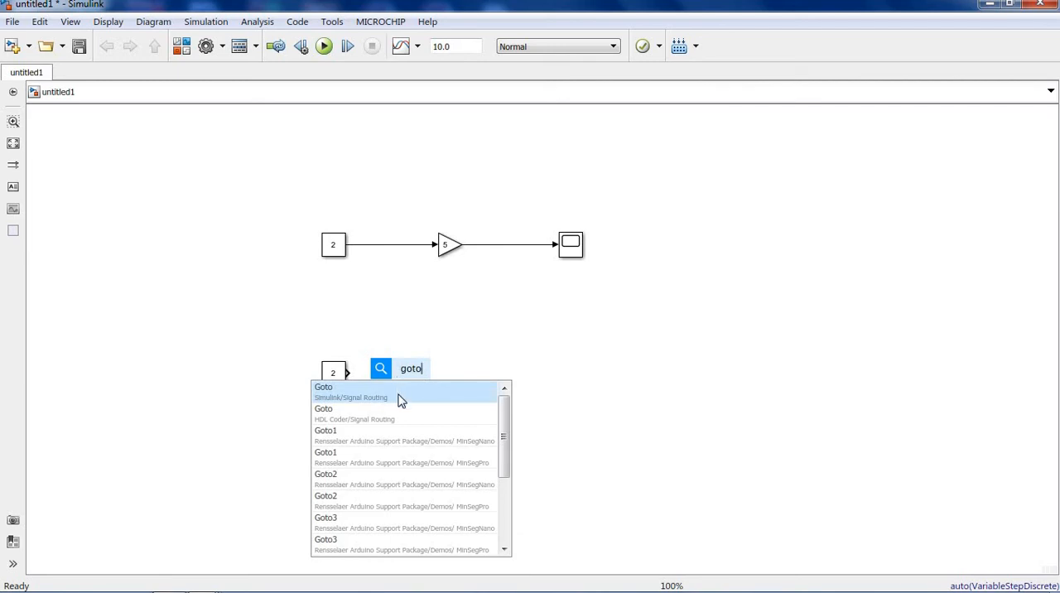
click(399, 398)
drag(349, 373, 439, 387)
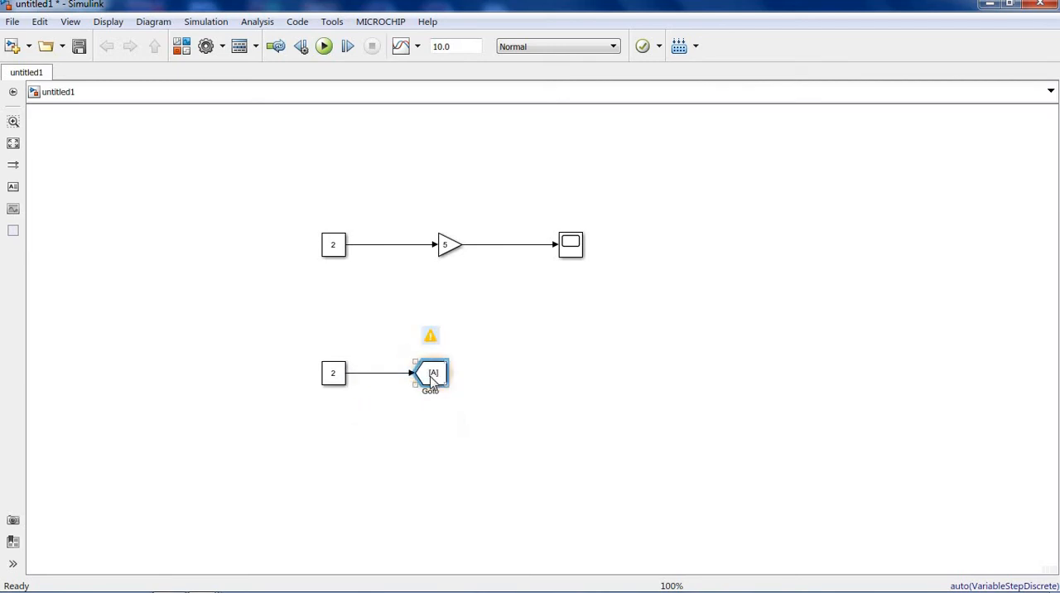
- Set the Goto block's tag to "in" and its tag visibility to global
double_click(431, 375)
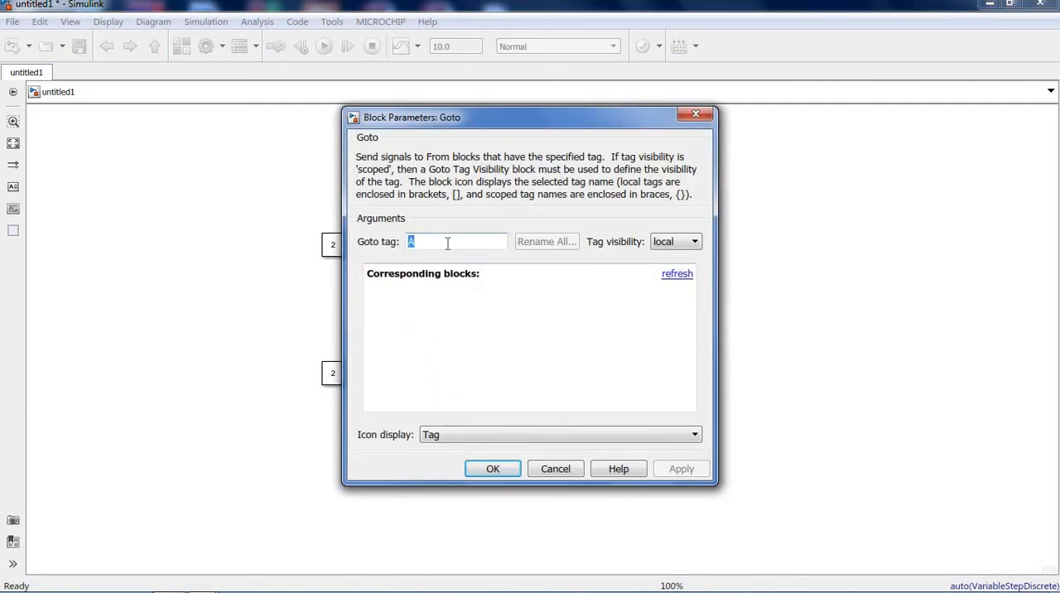
key(BackSpace)
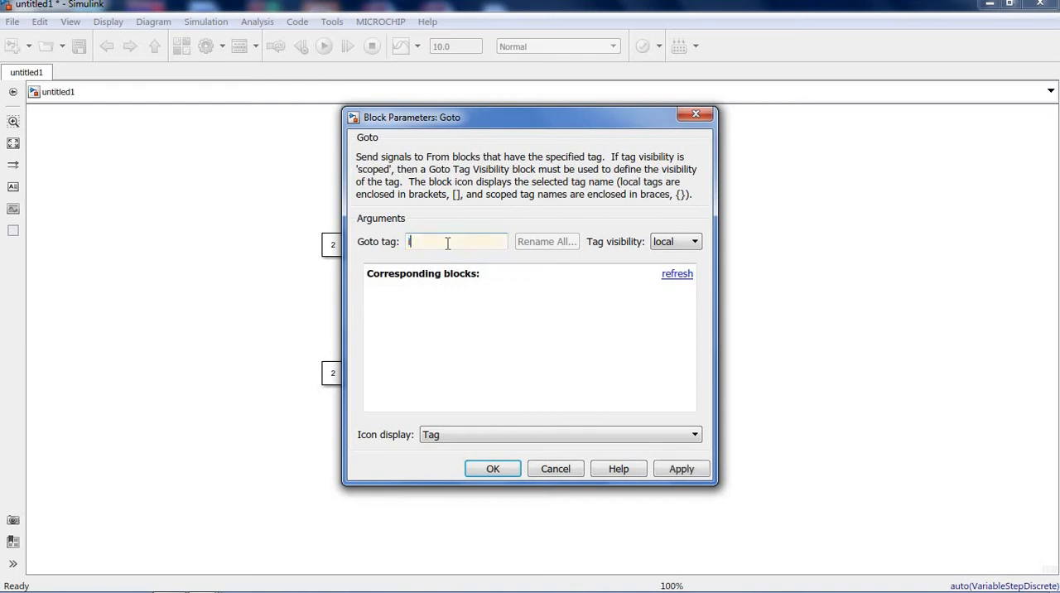
text(in)
click(675, 242)
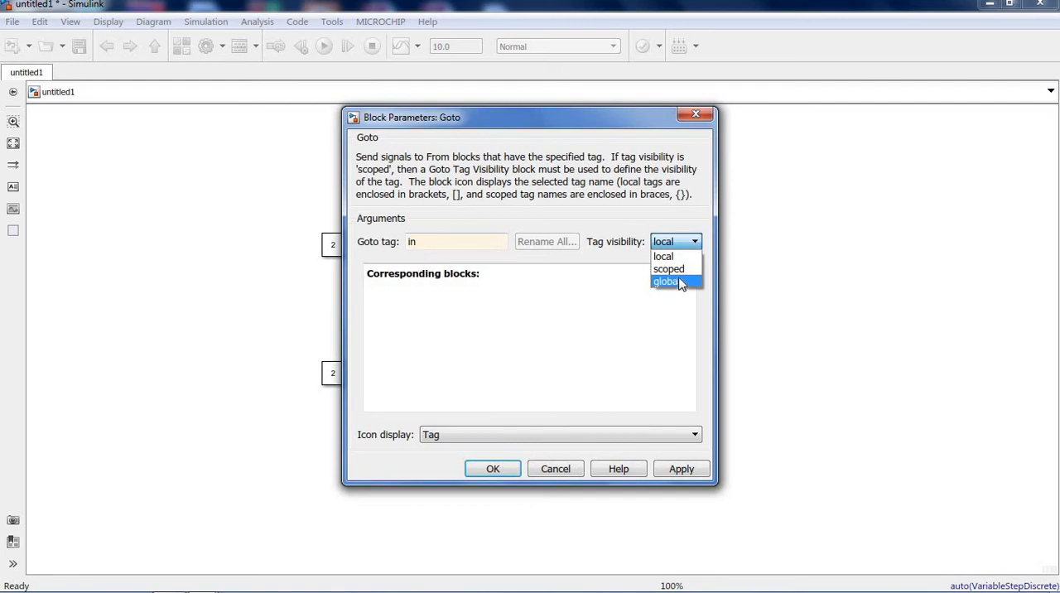
click(667, 282)
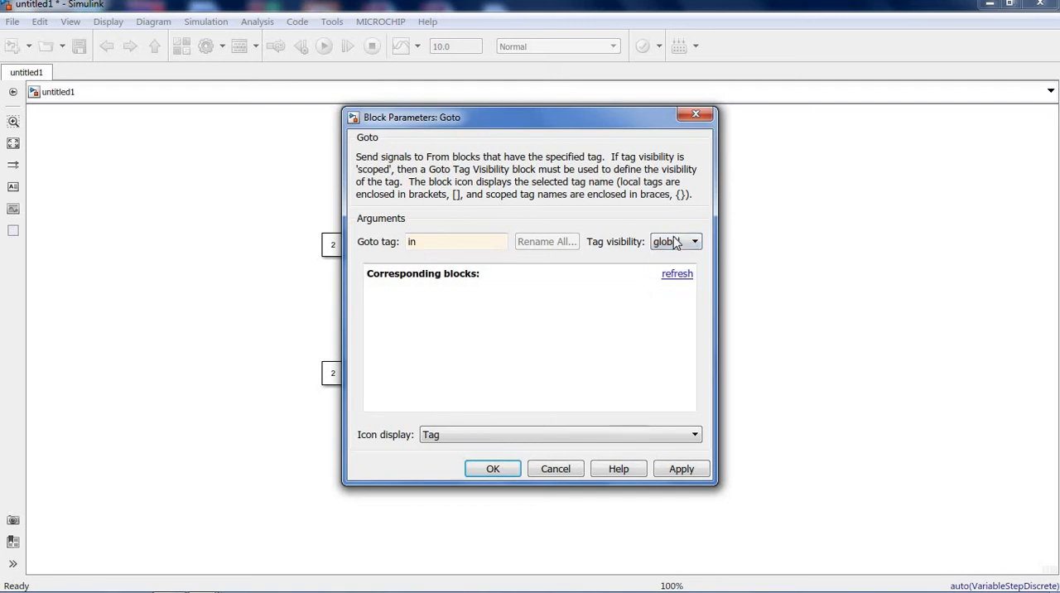
click(679, 469)
click(494, 467)
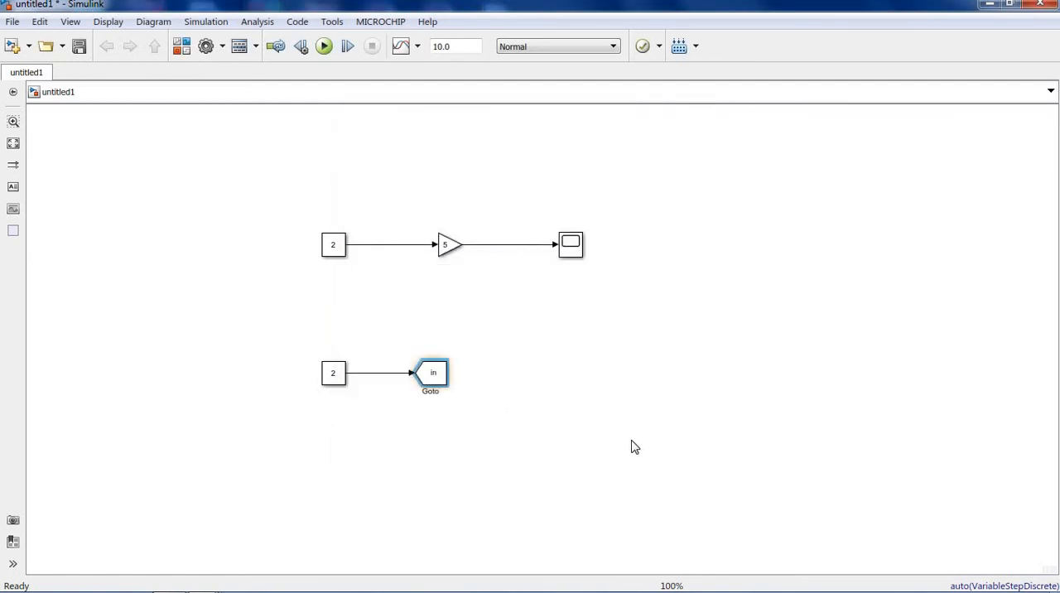
- Copy the Scope and Gain blocks into the lower row, well beyond the Goto block with the Gain ahead of the Scope
click(575, 250)
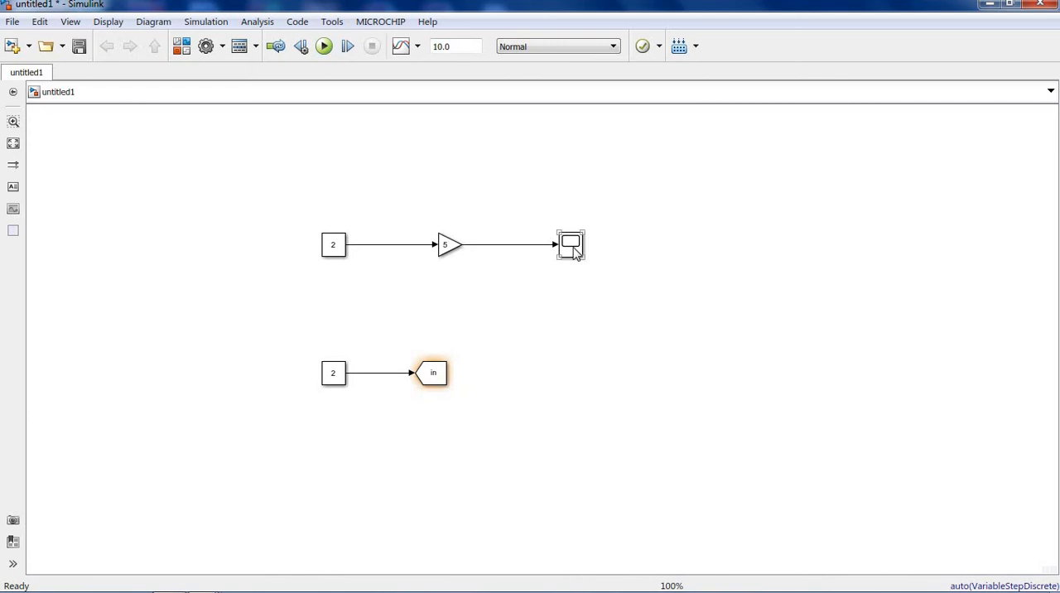
drag(608, 300, 797, 380)
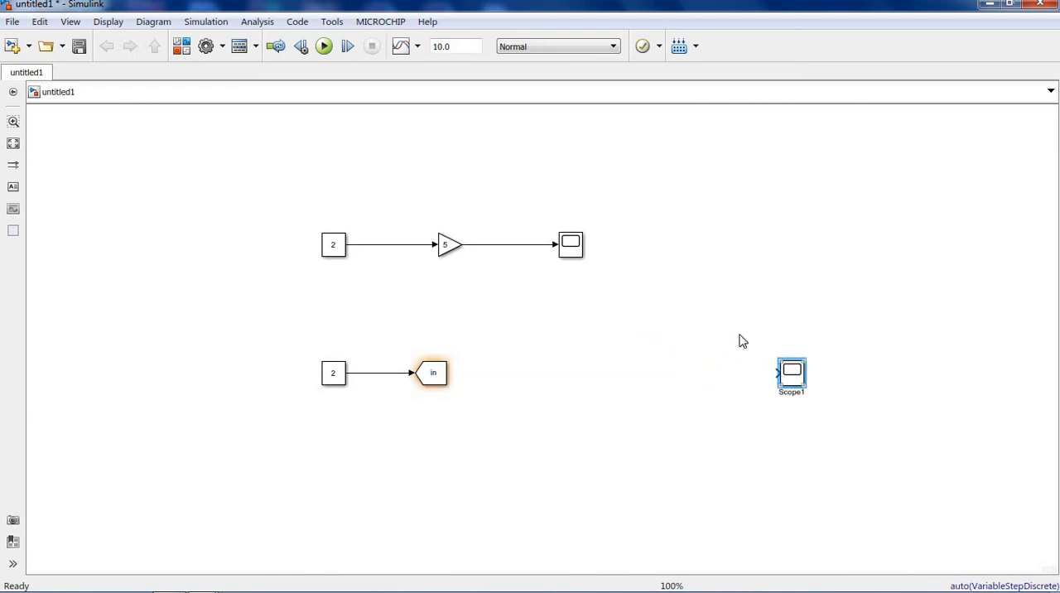
click(502, 281)
drag(447, 245, 717, 374)
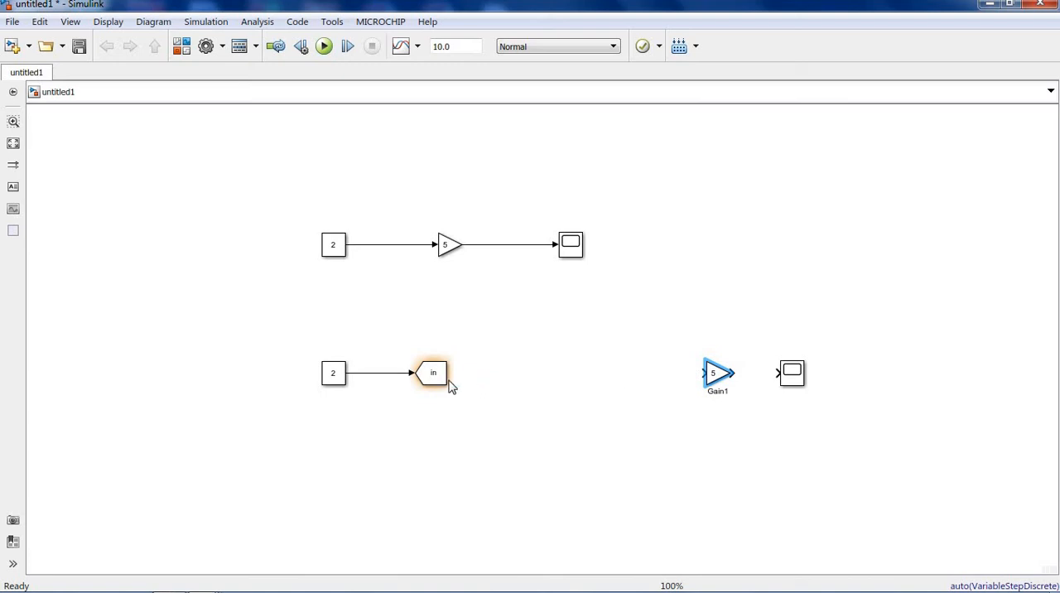
- Add a From block from Simulink/Signal Routing and wire it through the copied Gain to the copied Scope, tightening the row's spacing
mouse_move(439, 387)
double_click(609, 377)
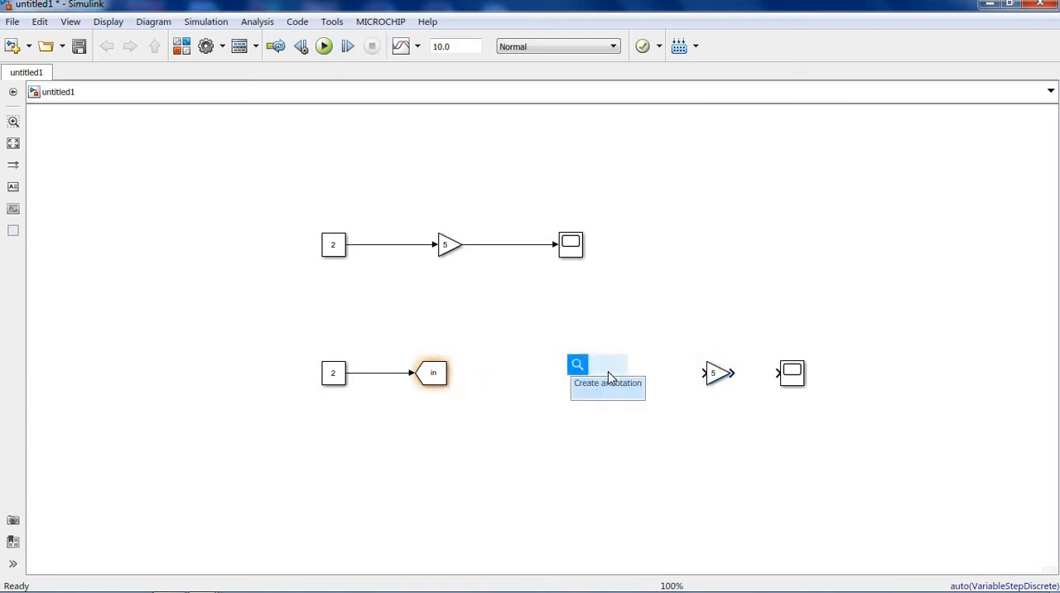
text(om)
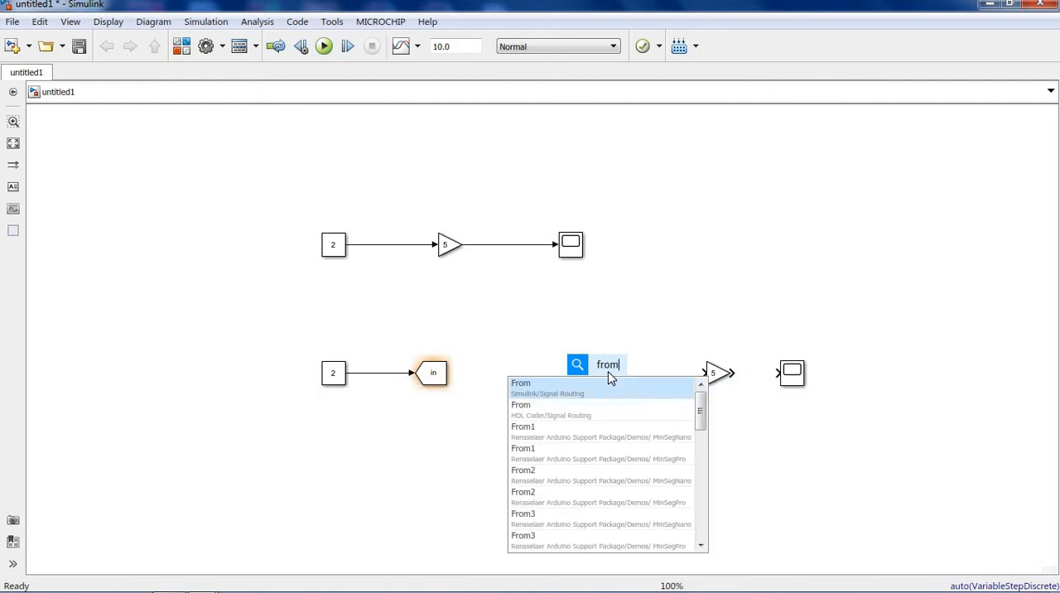
click(566, 396)
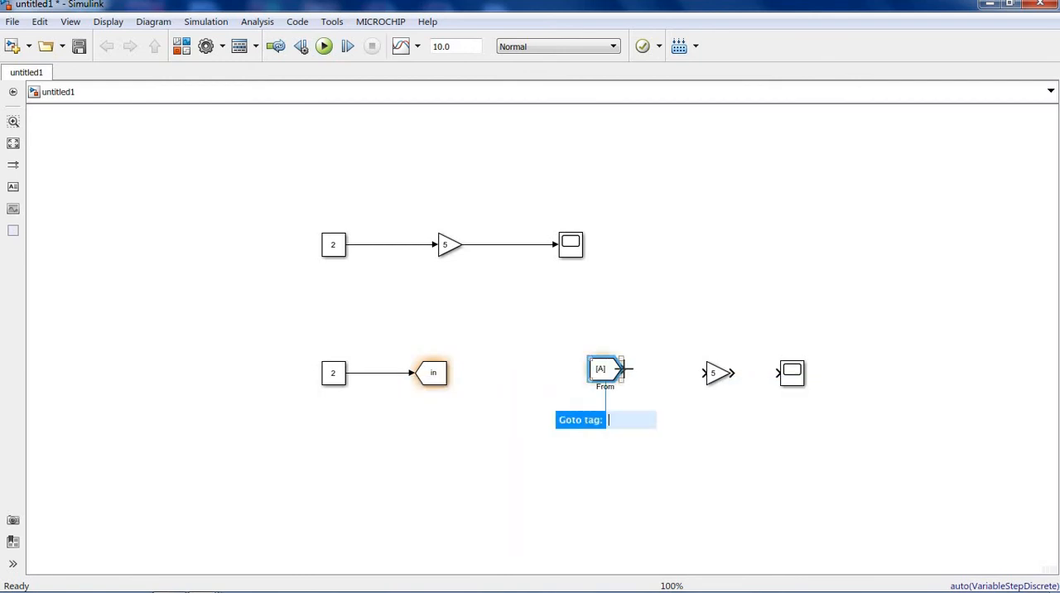
drag(627, 368, 779, 373)
drag(617, 372, 678, 374)
drag(788, 379, 768, 379)
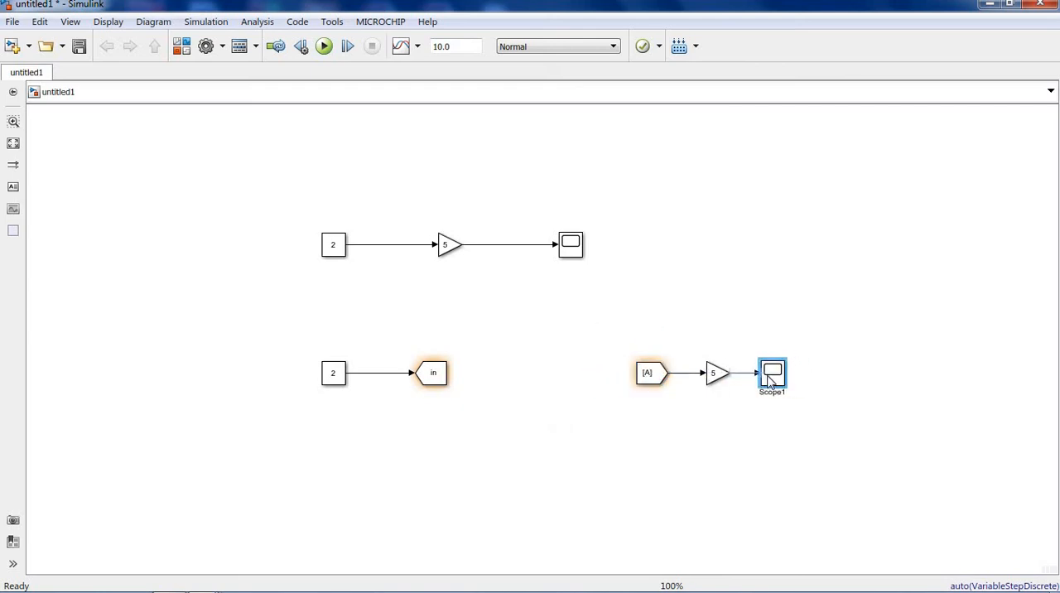
click(766, 432)
click(654, 378)
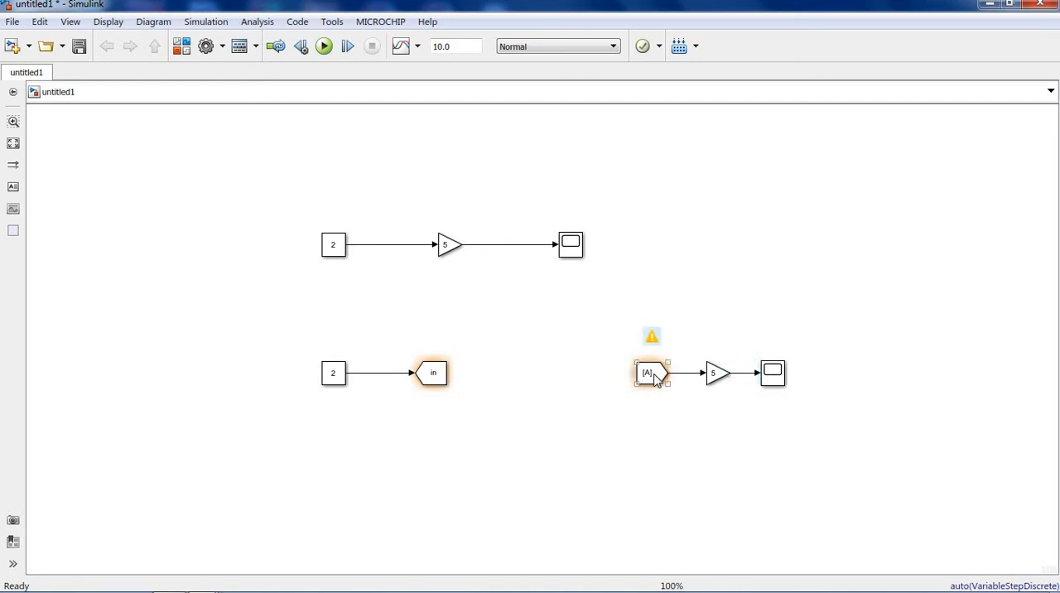
click(433, 373)
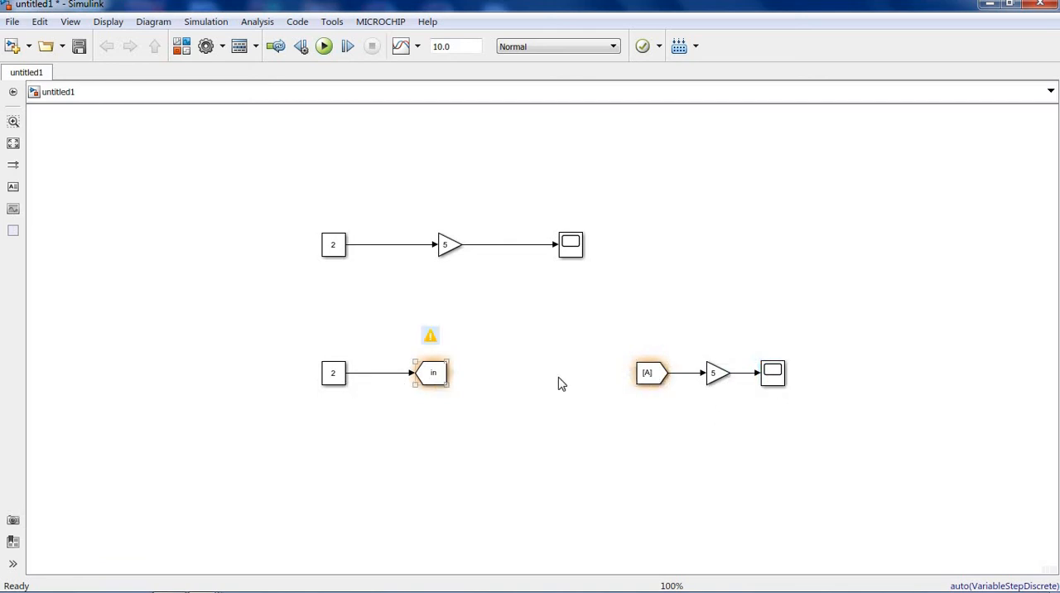
double_click(650, 372)
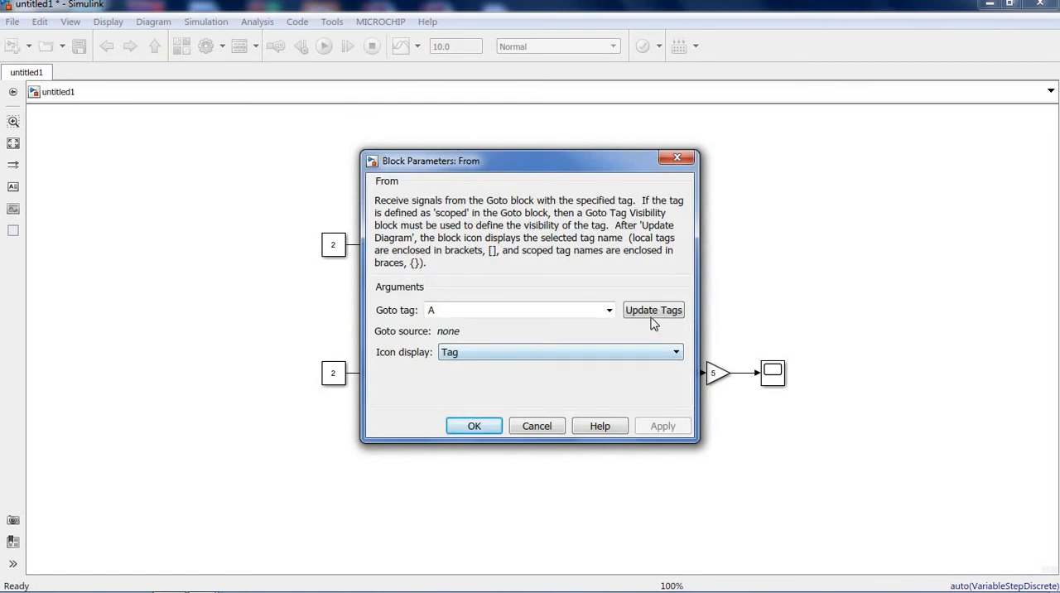
click(609, 311)
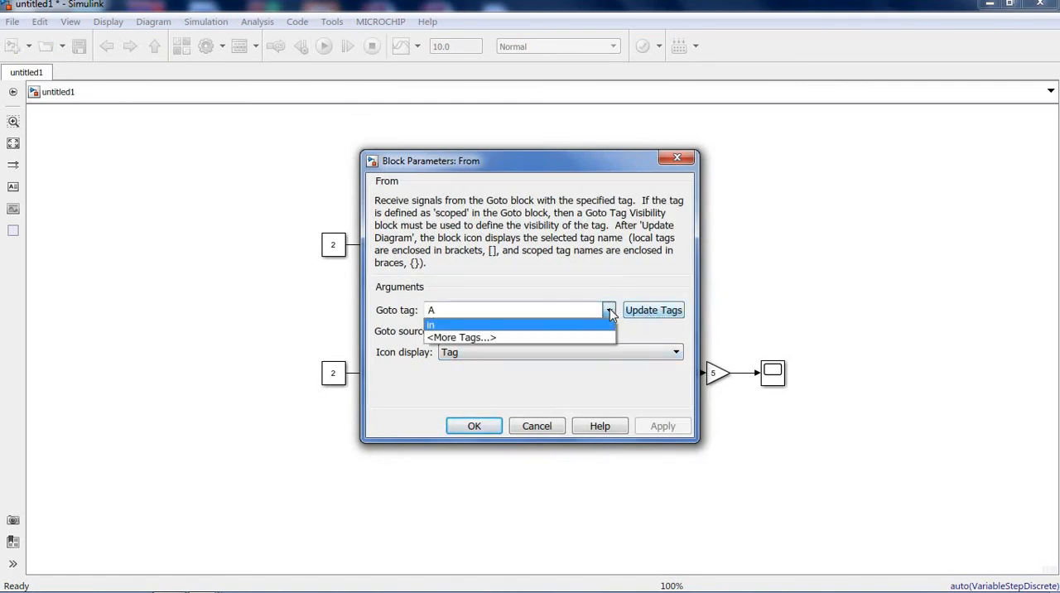
click(547, 166)
drag(578, 170, 868, 130)
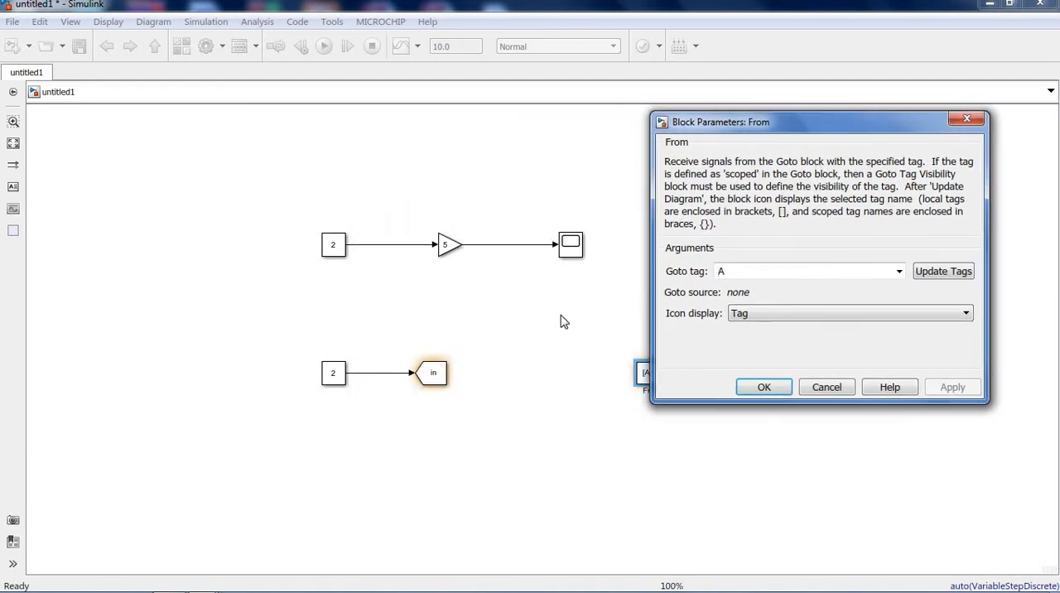
click(428, 380)
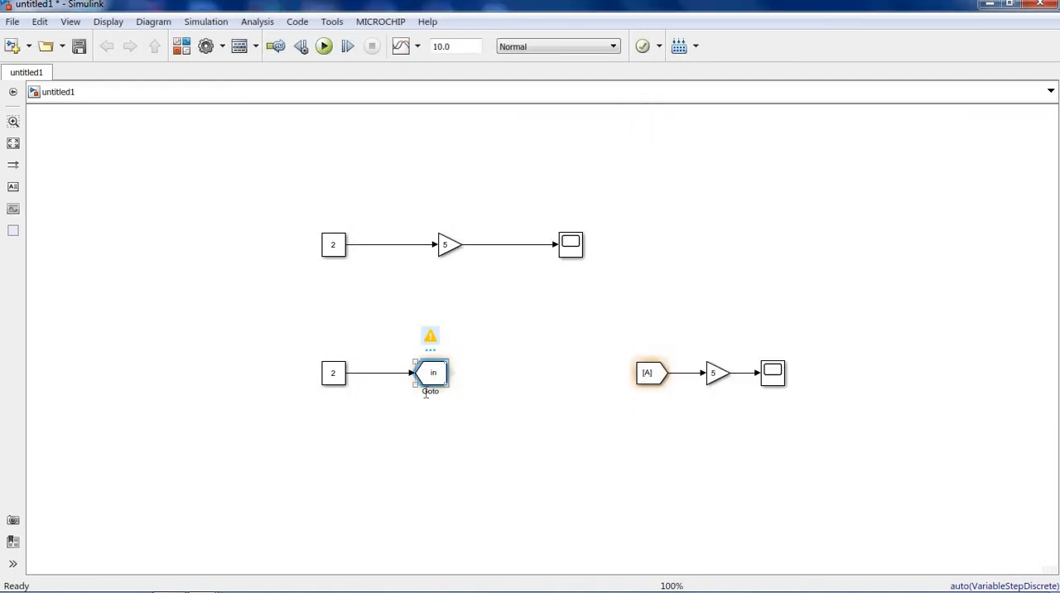
click(452, 370)
- Update the available tags of the From block and set its Goto tag to "in"
click(659, 374)
double_click(659, 374)
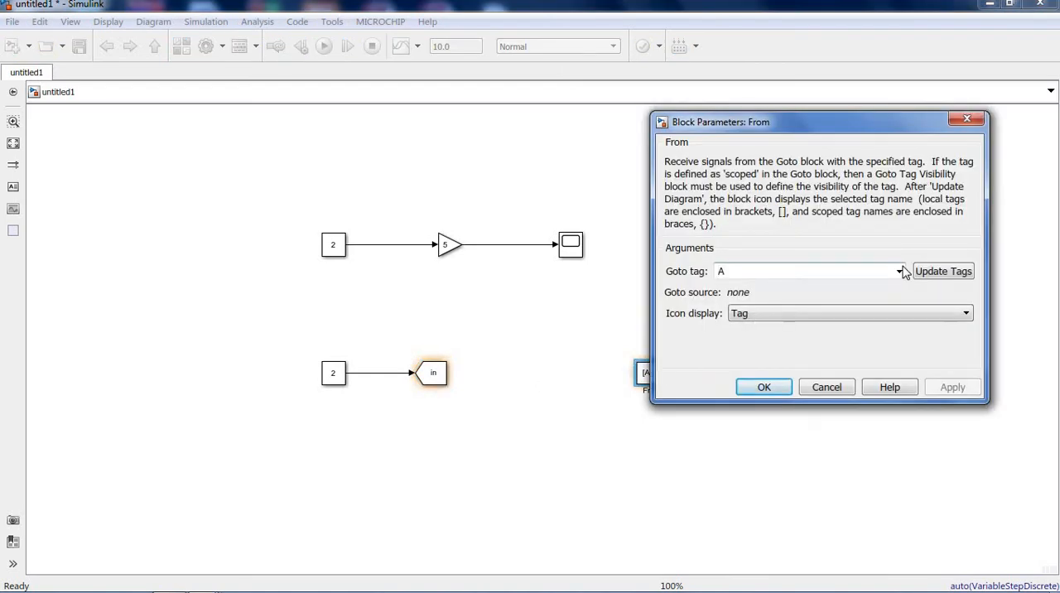
click(898, 271)
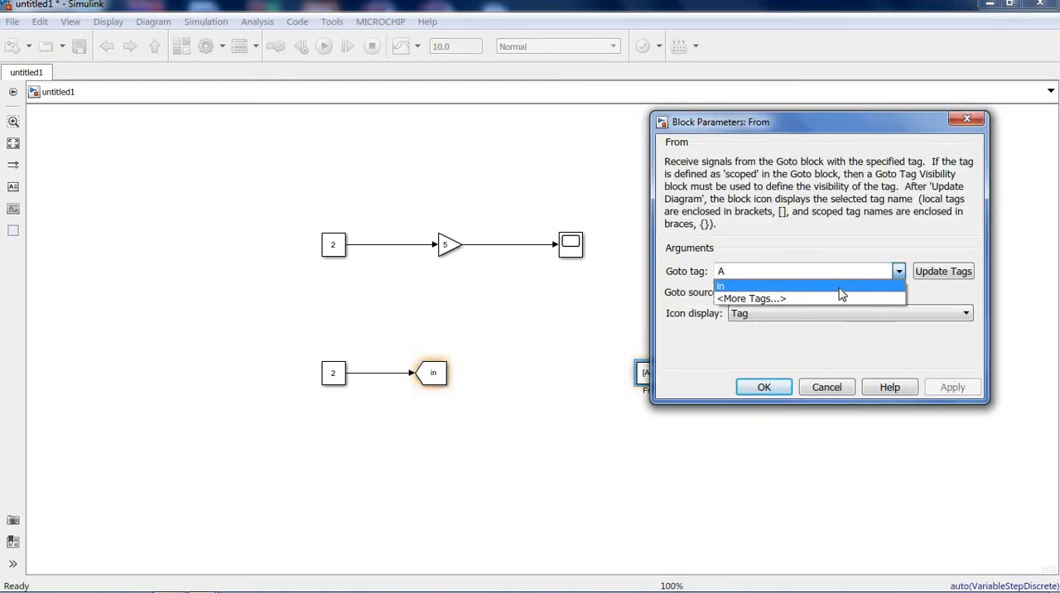
click(939, 274)
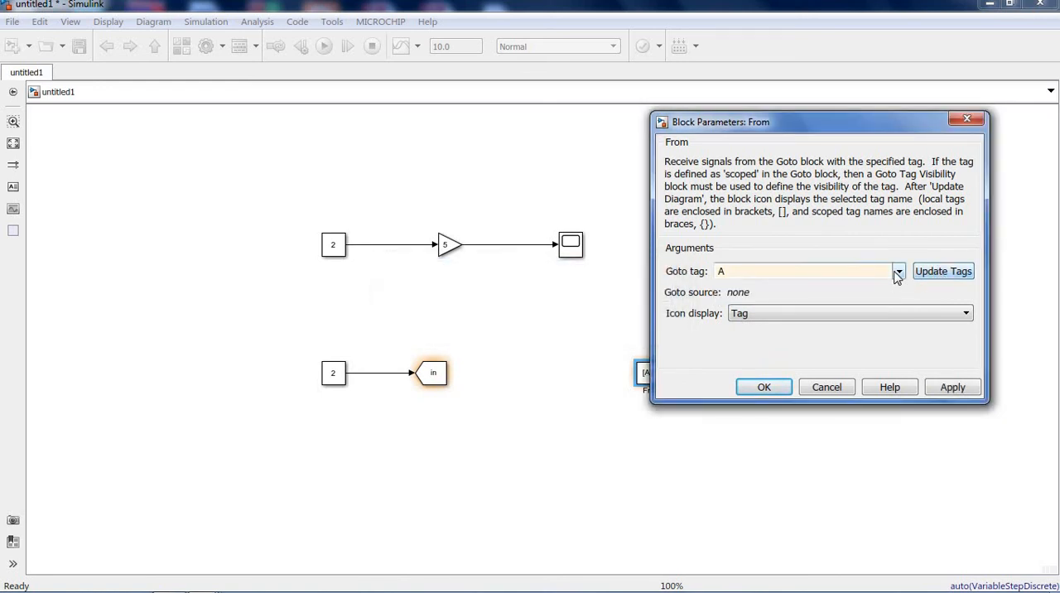
click(899, 272)
click(843, 289)
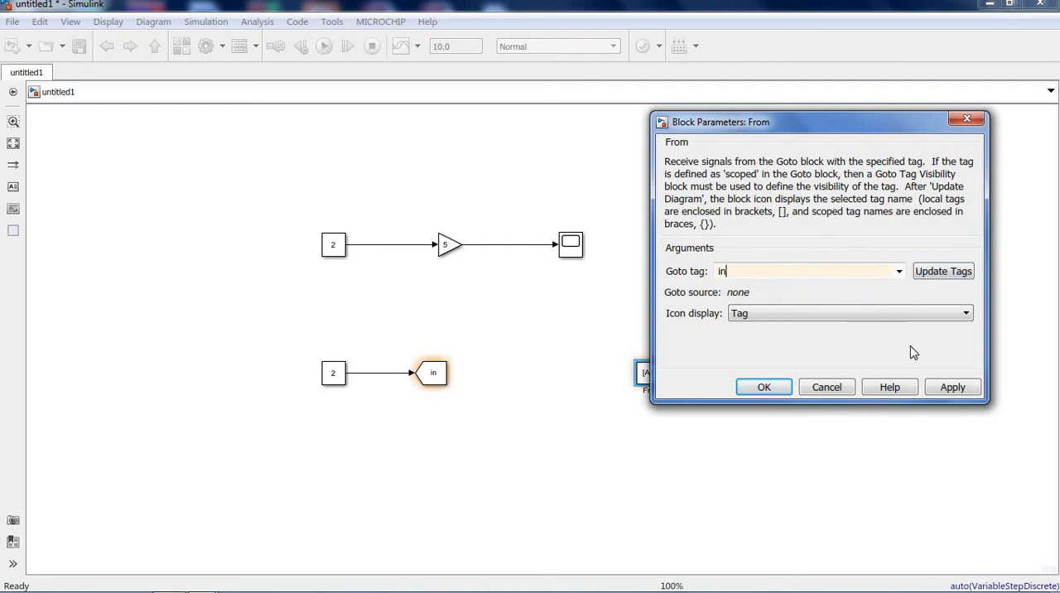
click(950, 389)
click(763, 400)
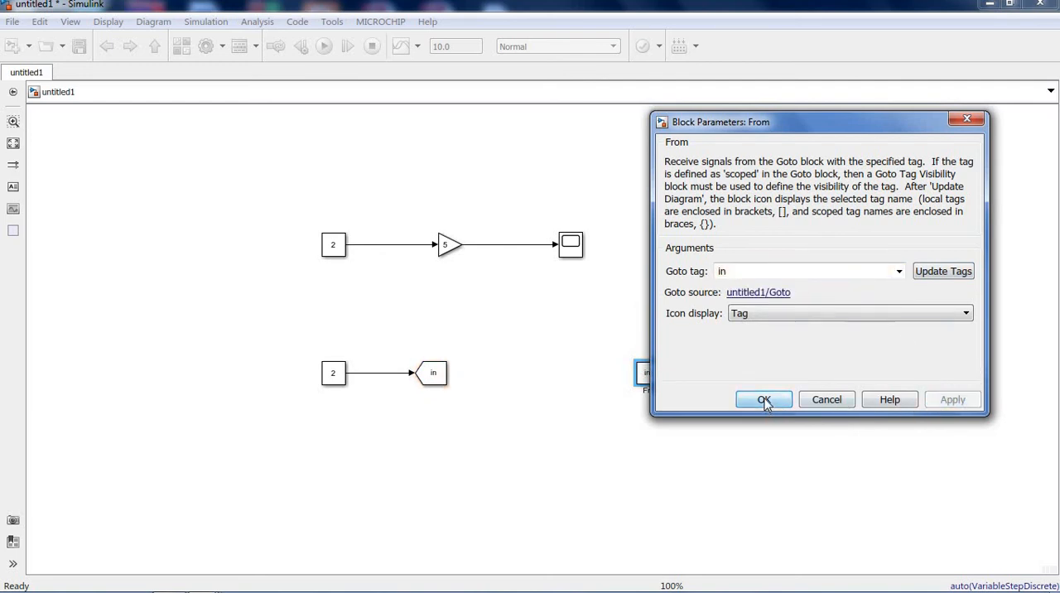
click(679, 489)
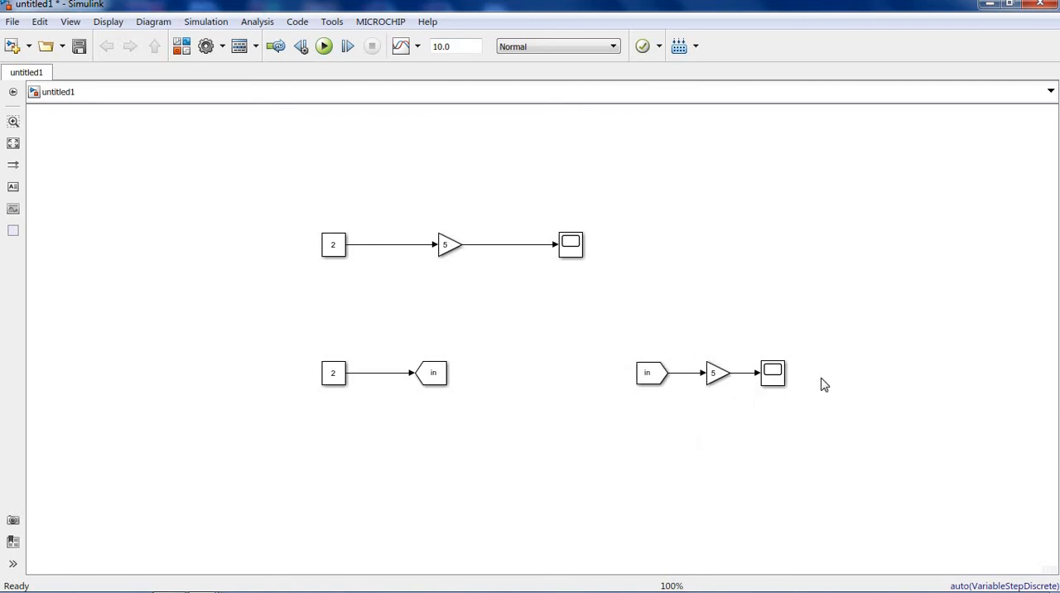
- Run the simulation and check the output of the Goto/From chain's Scope in a widened plot window, moving it clear of the diagram
click(323, 46)
double_click(773, 374)
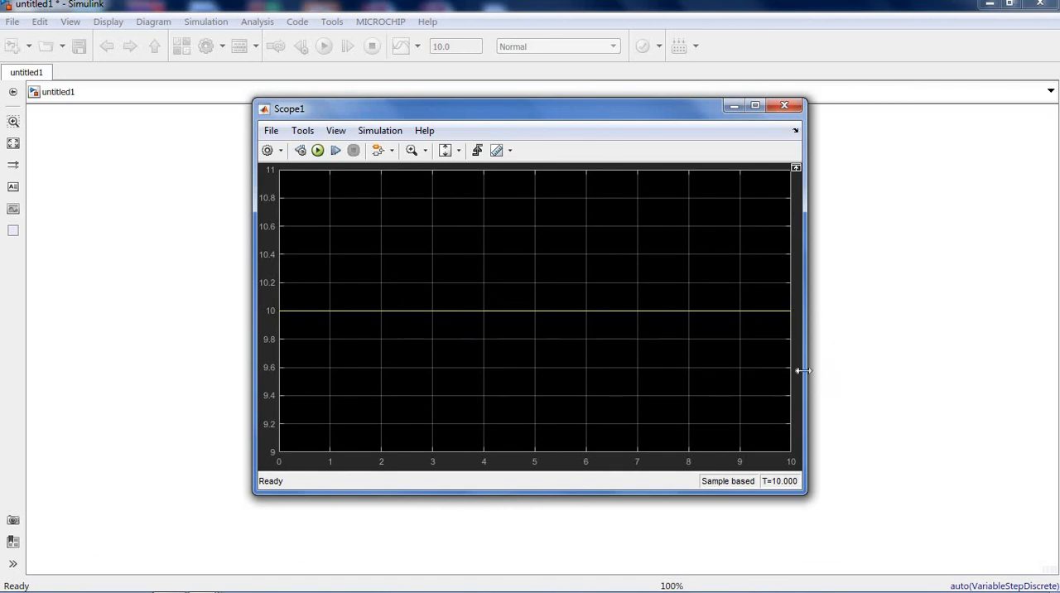
drag(803, 371, 908, 364)
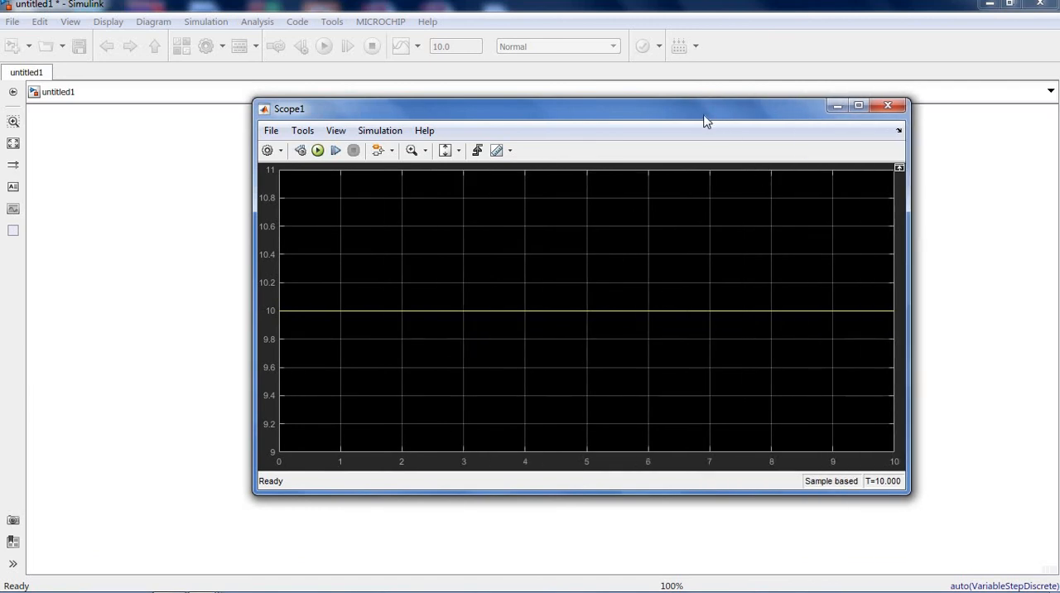
drag(704, 120, 698, 477)
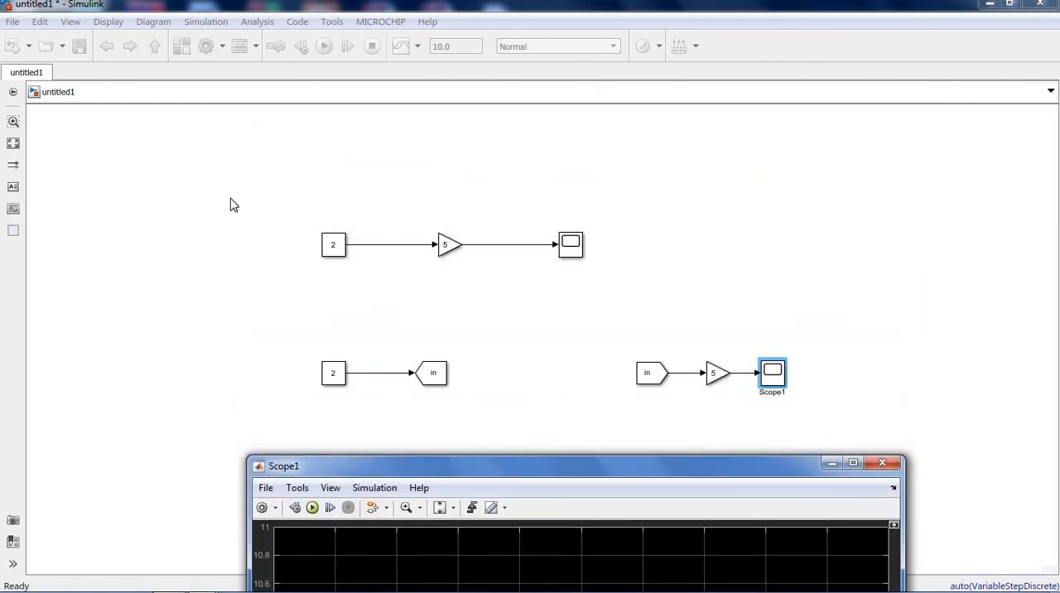
- Compare the directly wired Constant, Gain and Scope chain with the equivalent Goto/From chain below it
drag(257, 195, 340, 357)
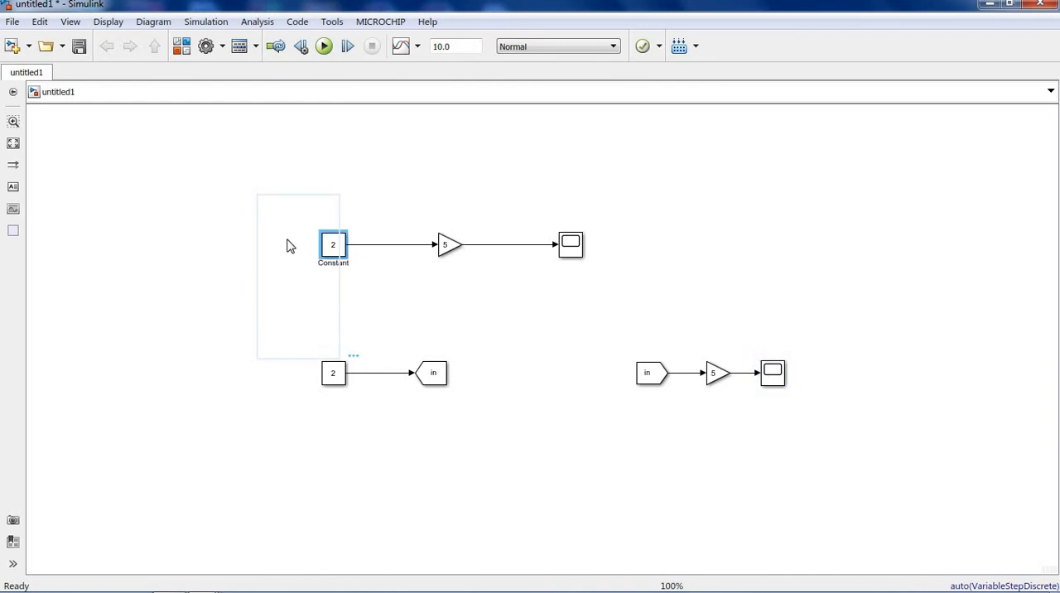
drag(270, 201, 892, 470)
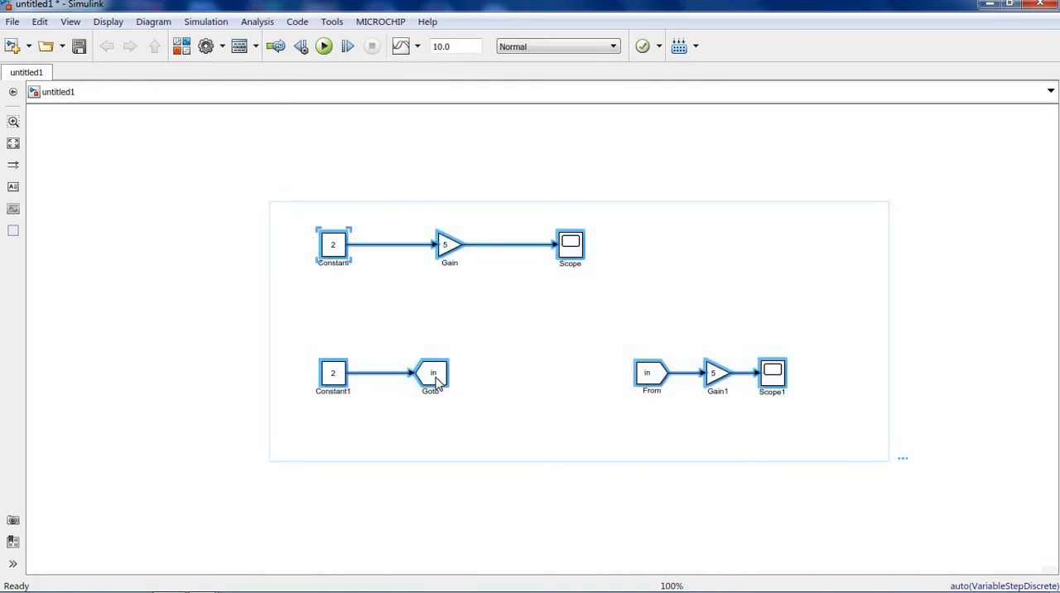
click(436, 379)
click(643, 379)
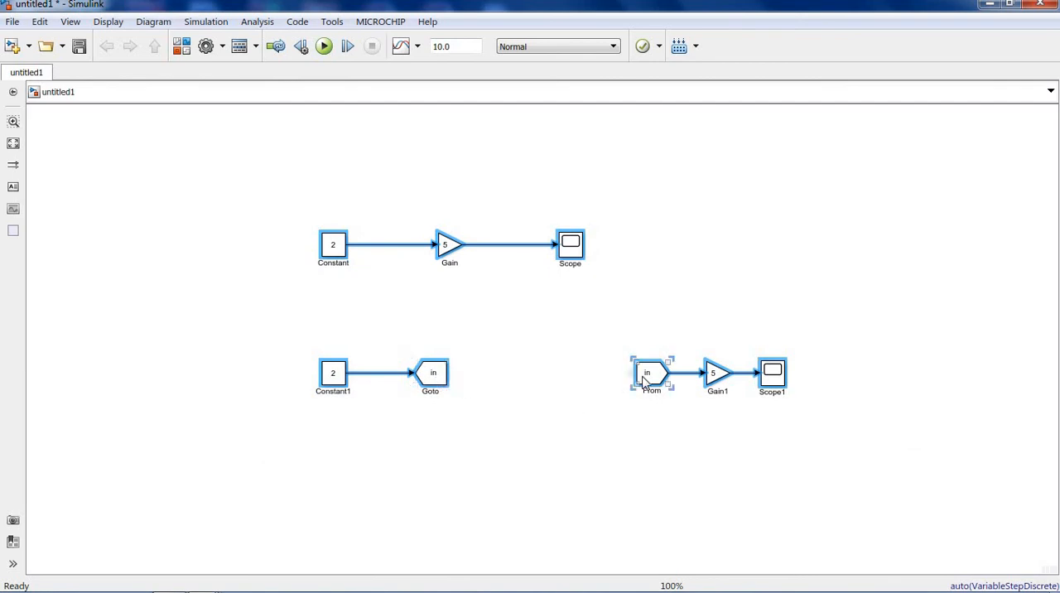
click(315, 260)
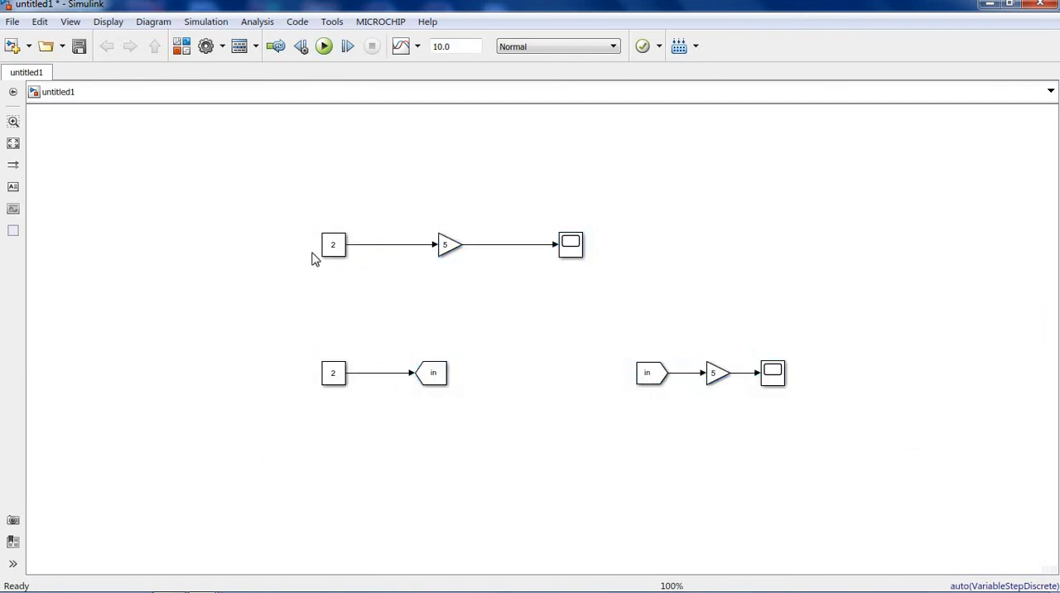
drag(249, 181, 856, 480)
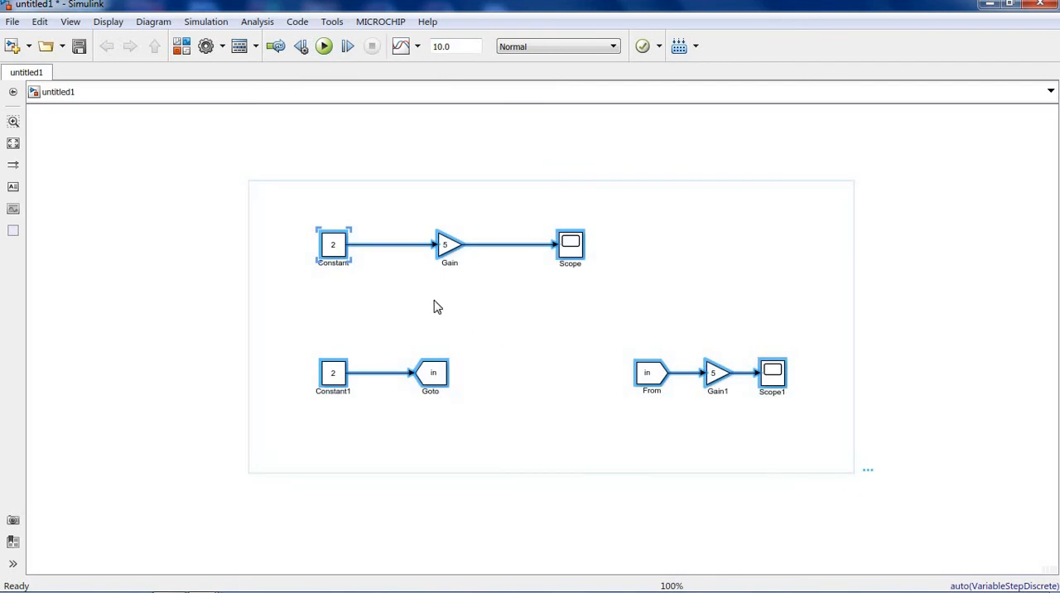
drag(262, 195, 661, 316)
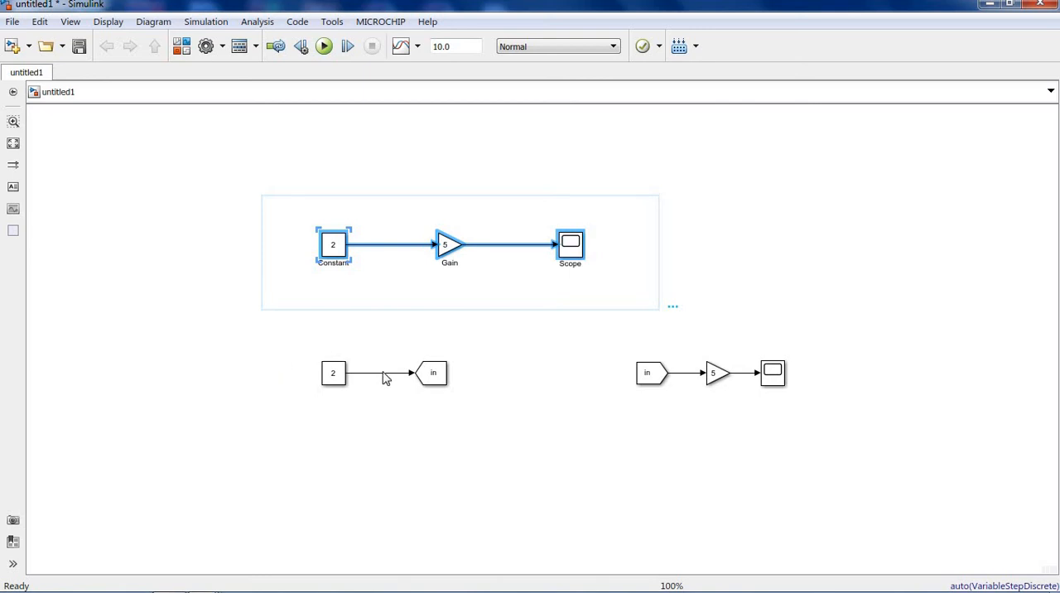
click(525, 437)
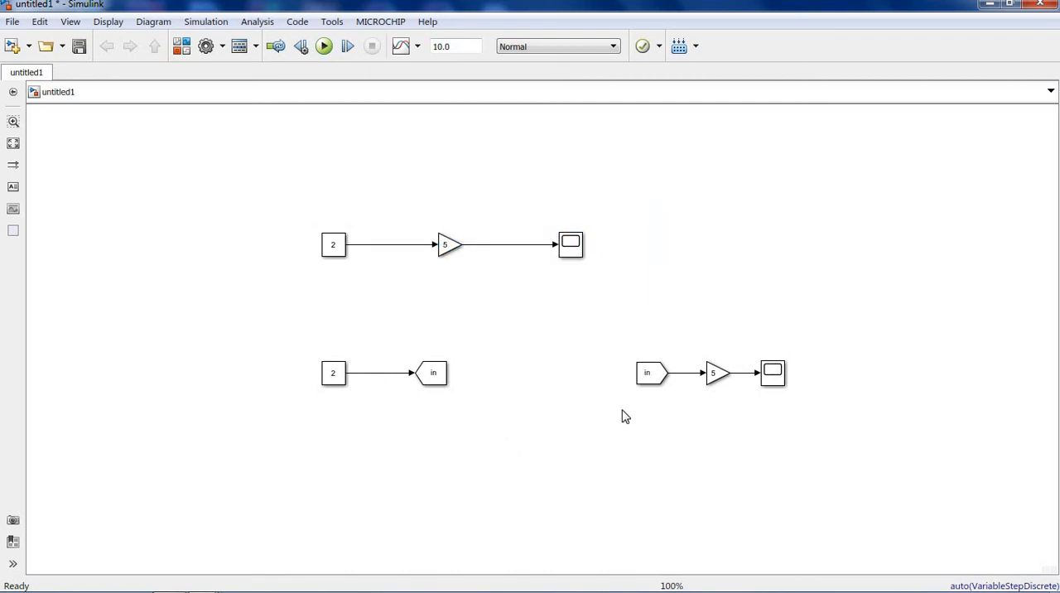
- Examine how the Goto block and the From block with the shared tag "in" link the two halves of the lower chain
click(659, 381)
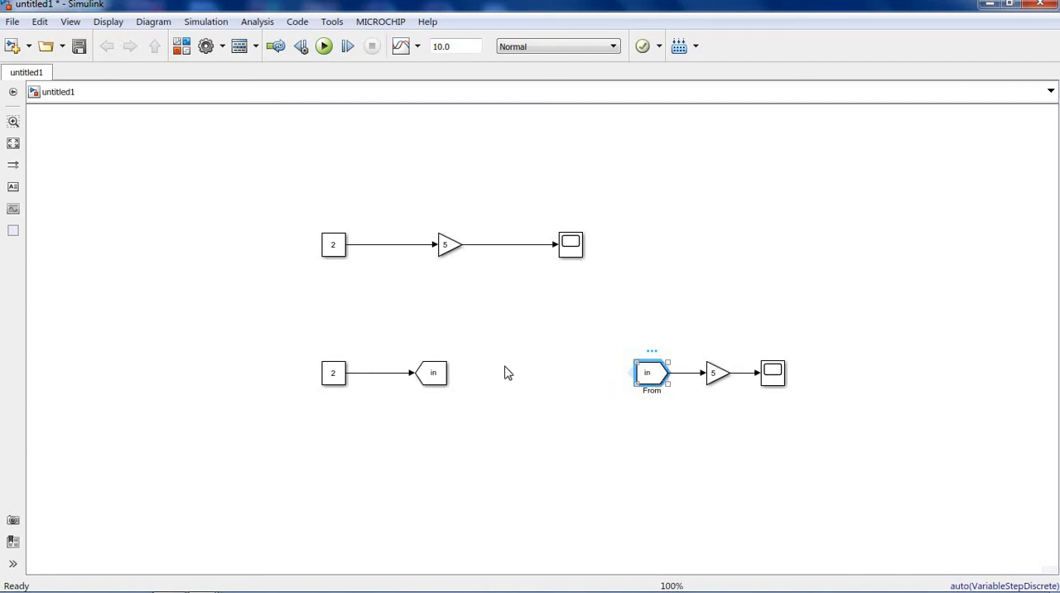
click(438, 377)
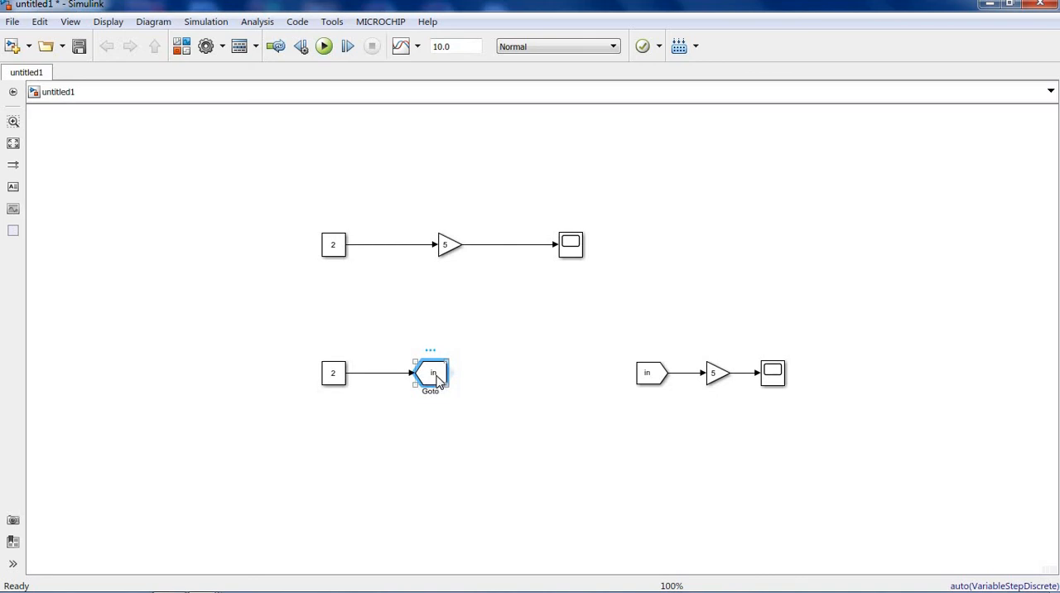
click(654, 381)
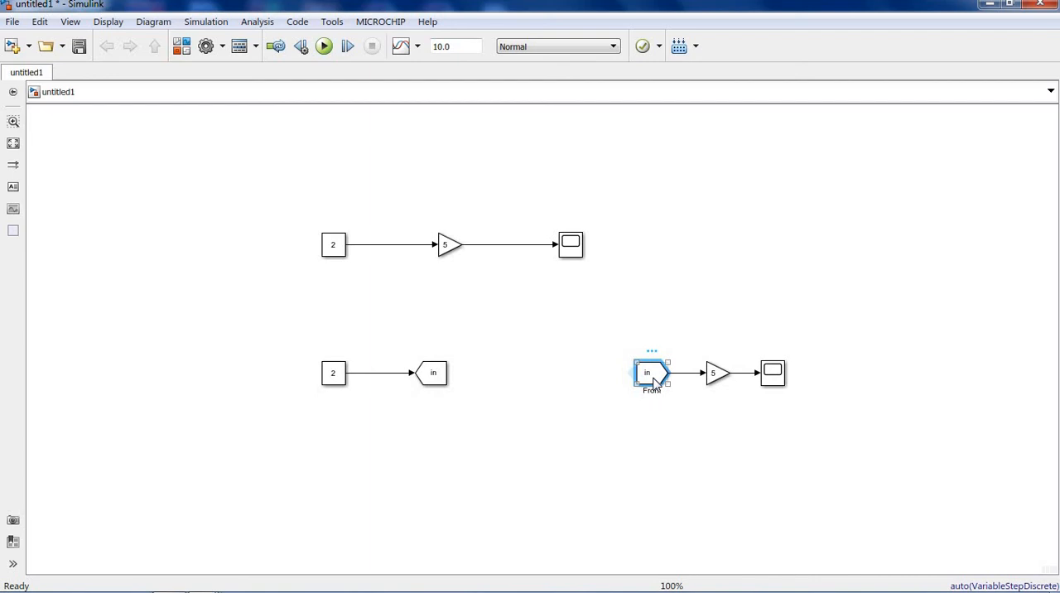
drag(256, 309, 872, 470)
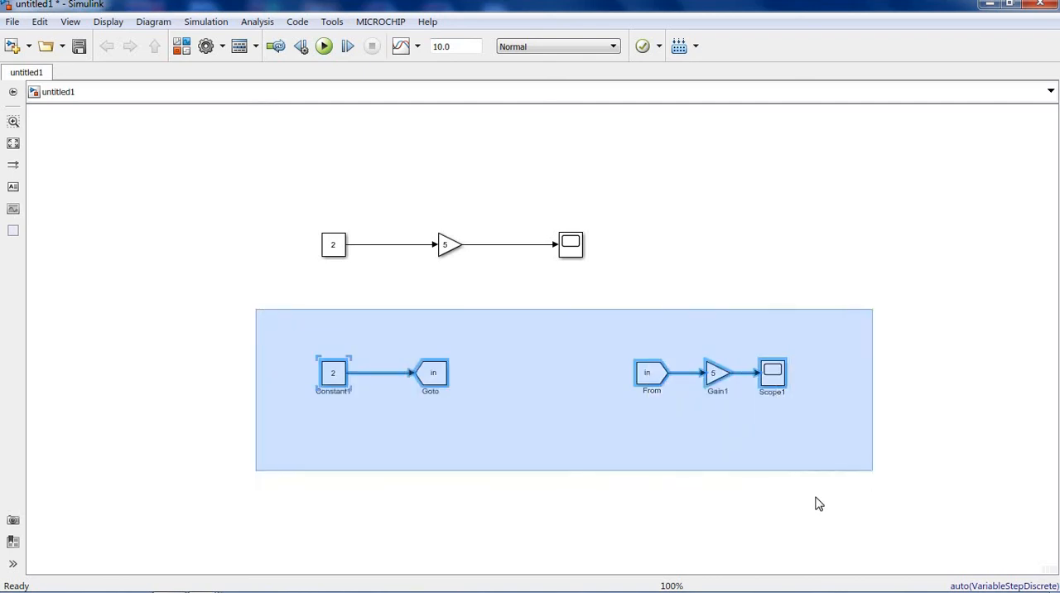
click(559, 504)
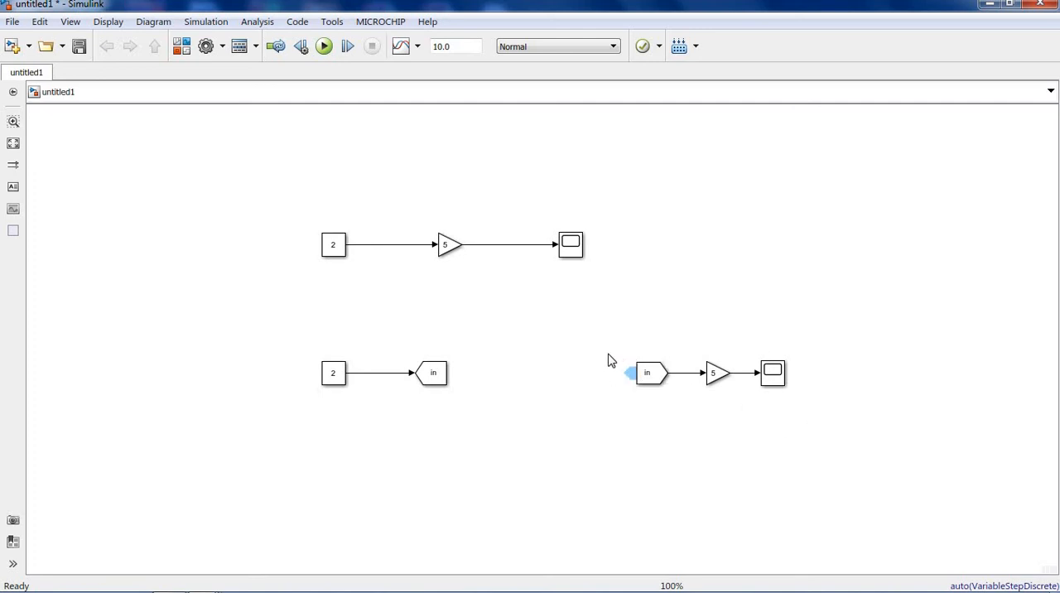
drag(617, 340, 681, 416)
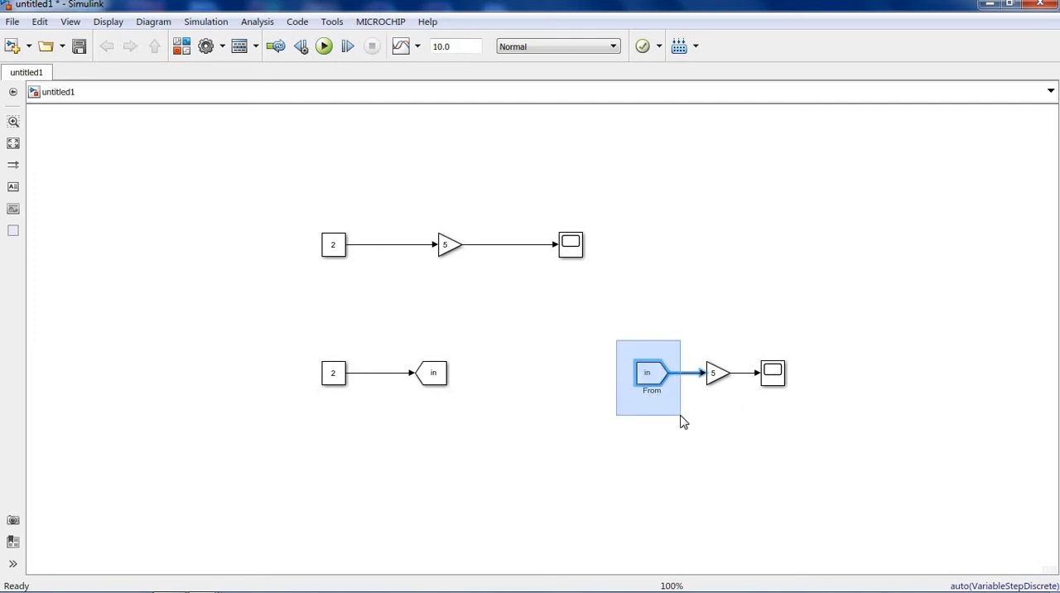
drag(680, 416, 681, 416)
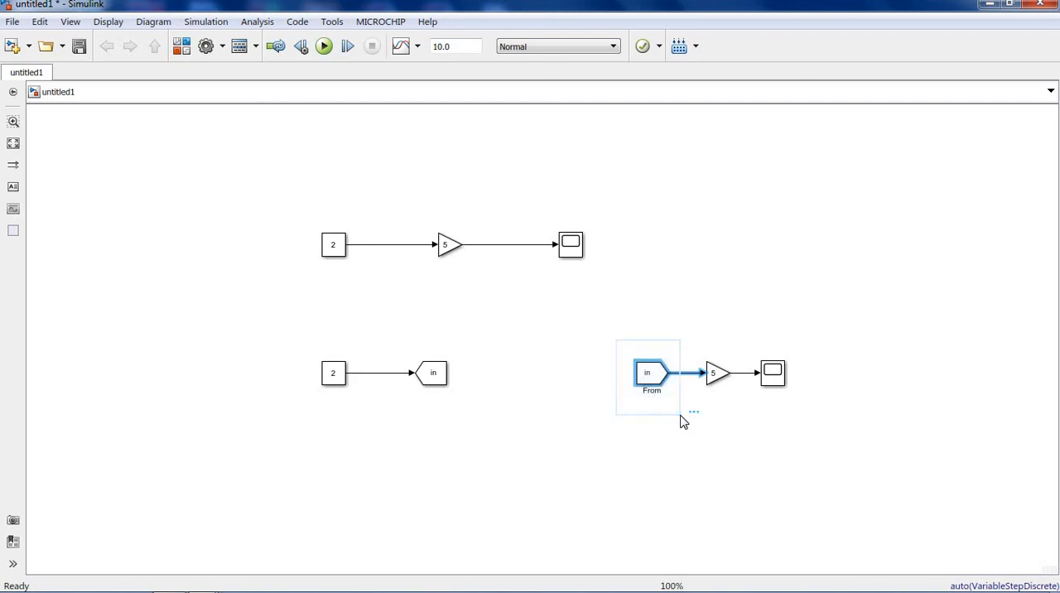
drag(398, 347, 499, 407)
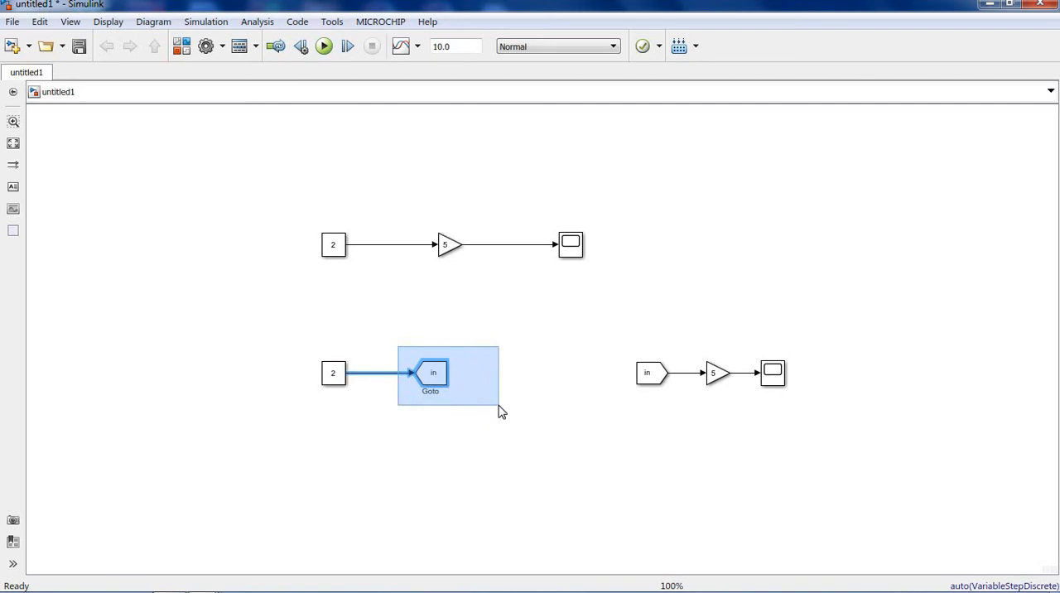
drag(500, 412, 500, 409)
click(483, 447)
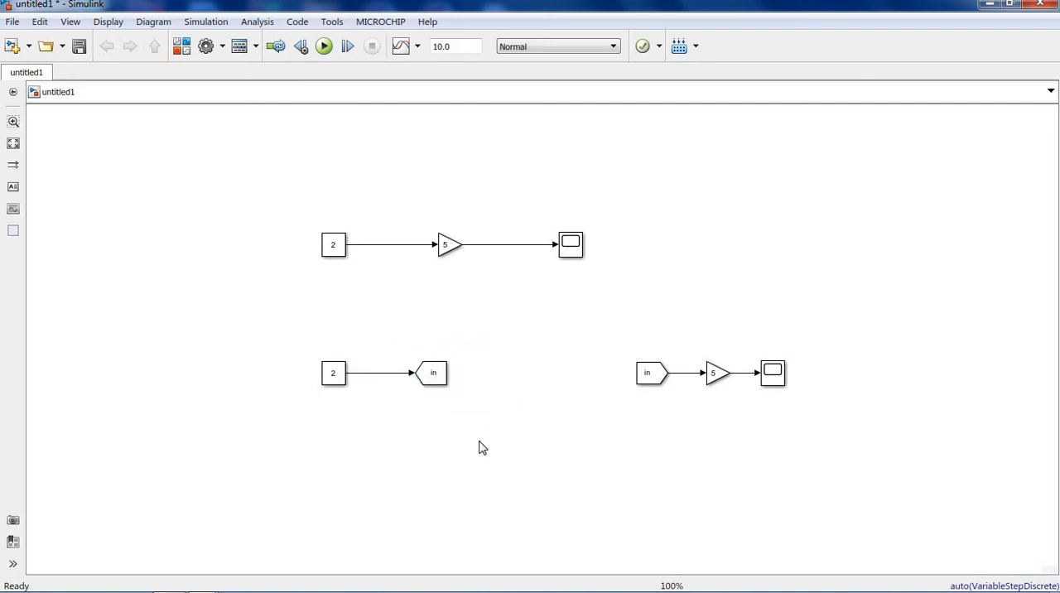
click(439, 374)
click(654, 377)
click(436, 379)
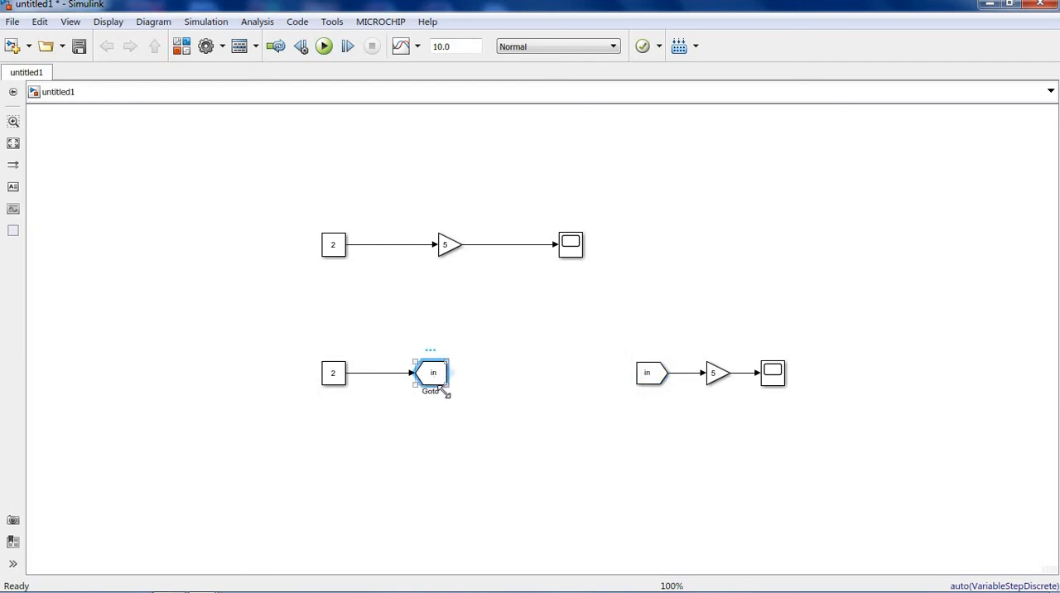
click(656, 381)
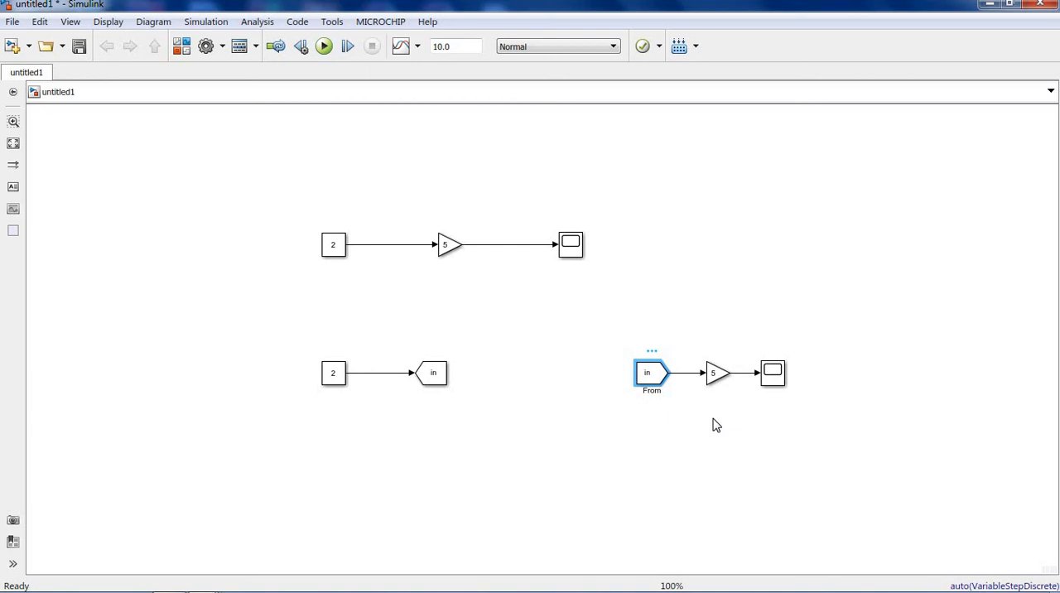
click(647, 375)
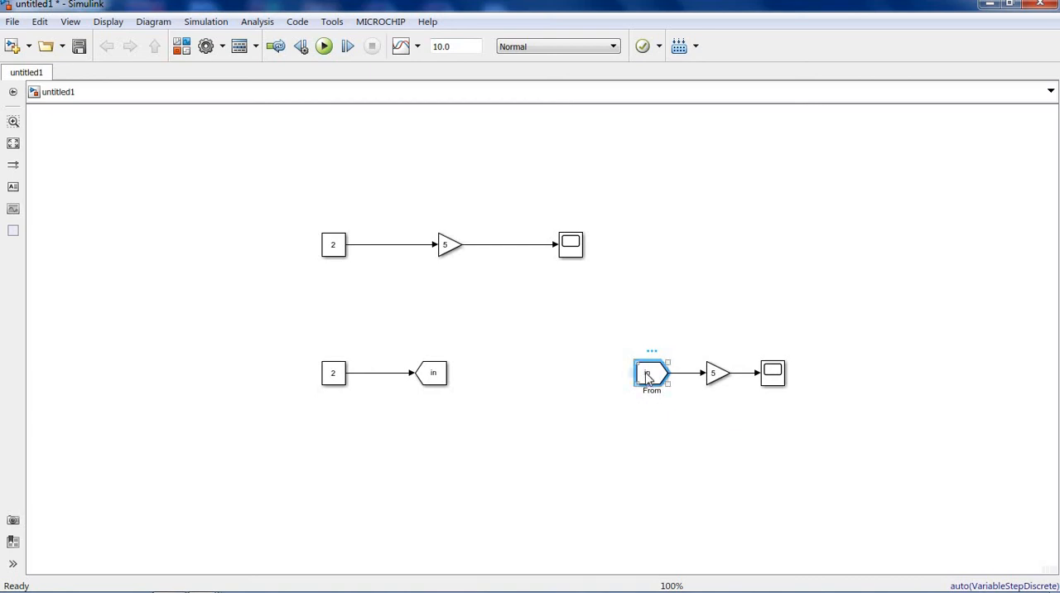